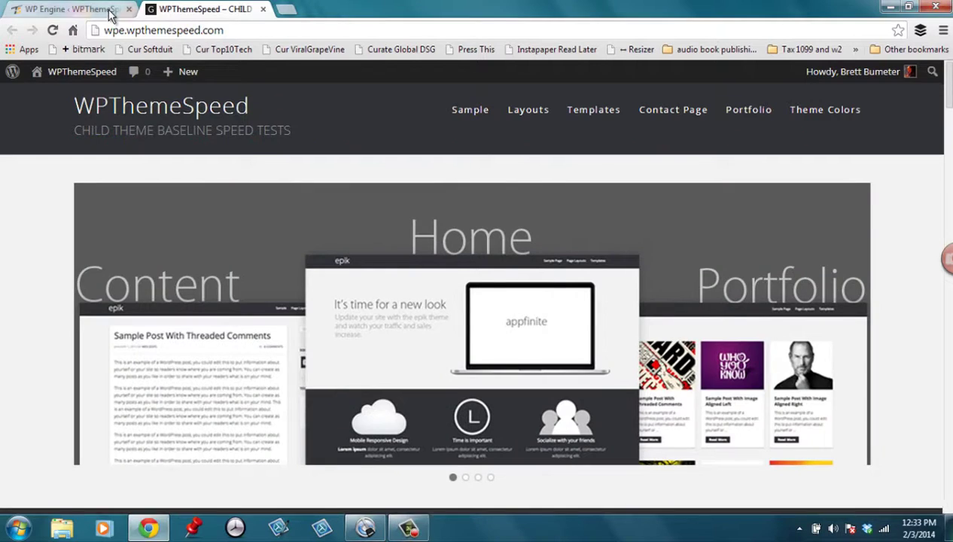
- Return to the 'WP Engine – WPThemeSpeed' tab showing the WP Engine General Settings
left_click(112, 11)
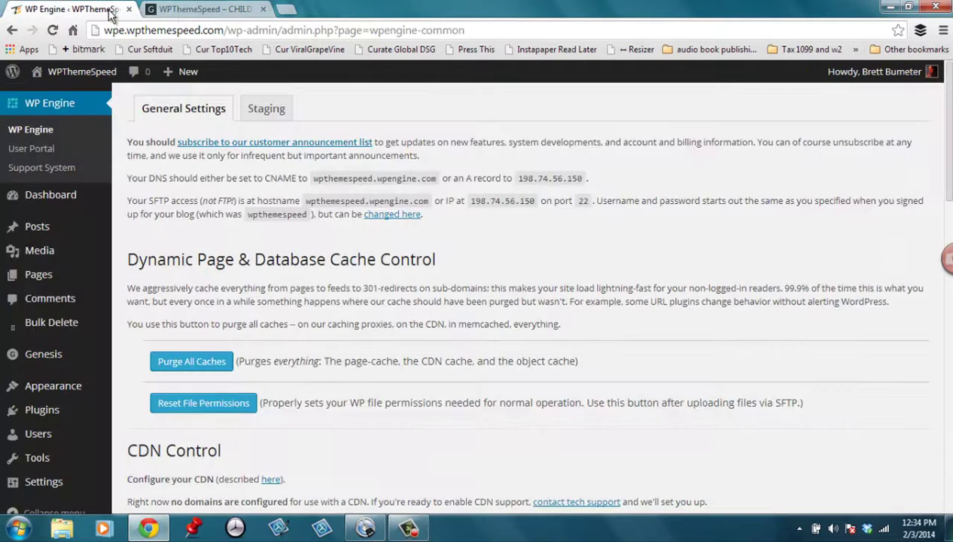
- On the Staging tab, start a 'Copy site from LIVE to STAGING' and confirm the overwrite
left_click(264, 113)
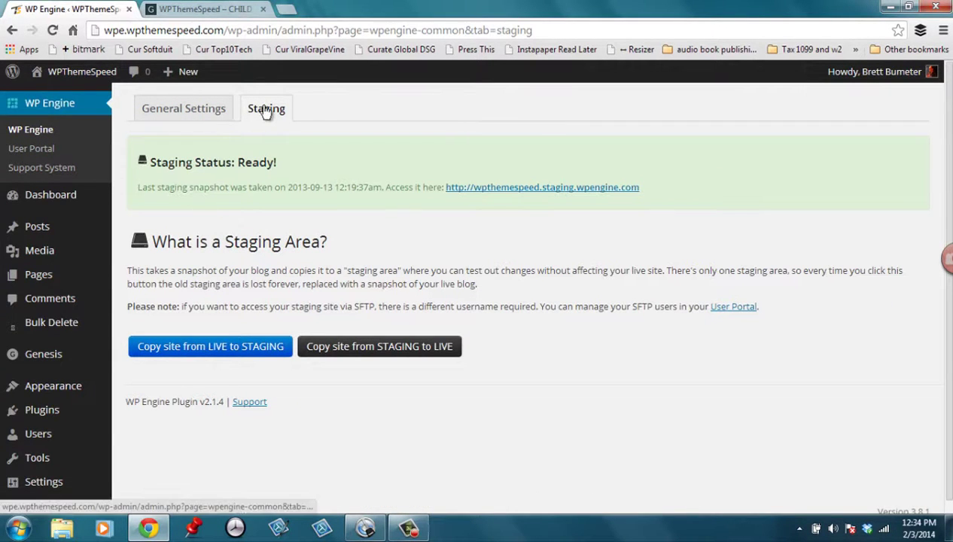
left_click(245, 353)
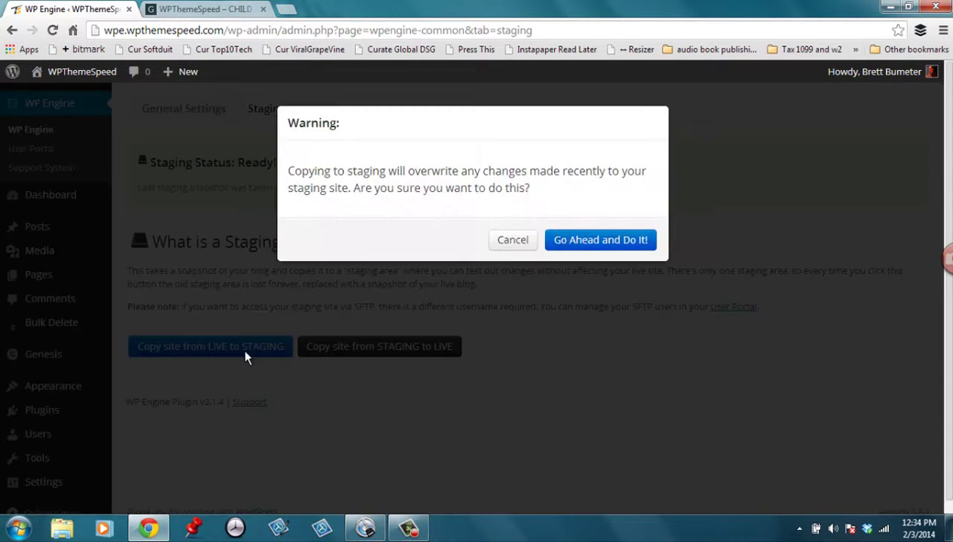
left_click(602, 241)
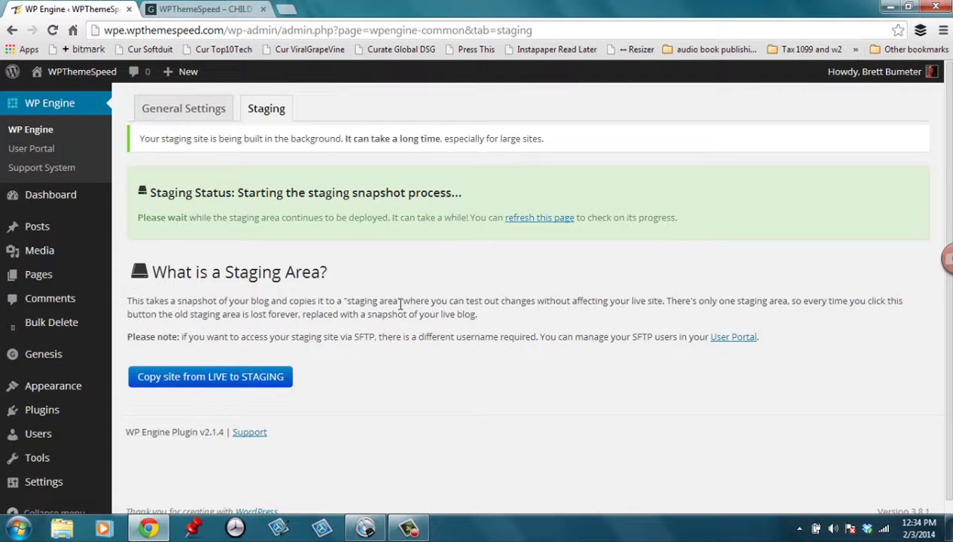
- Refresh until staging shows Ready, then open the staging site link in a new tab
left_click(265, 113)
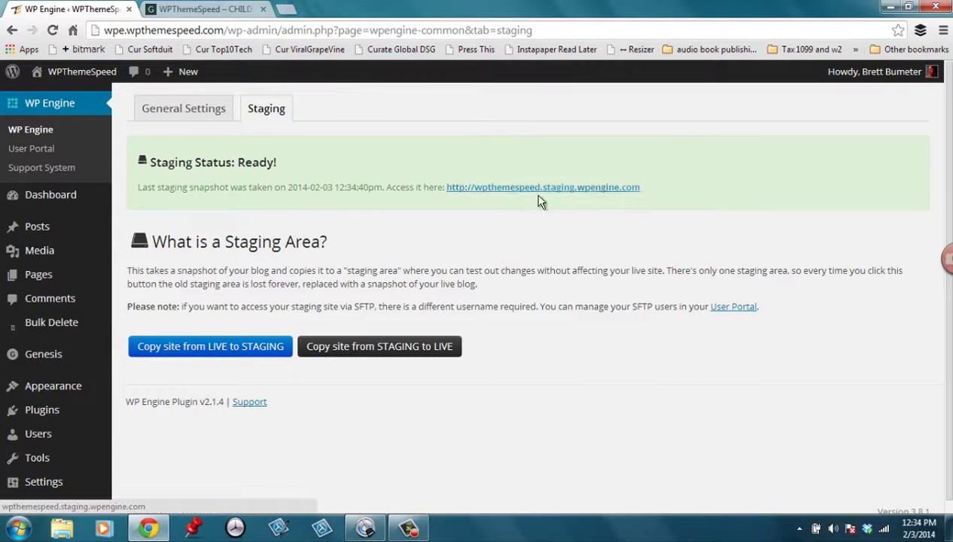
right_click(564, 193)
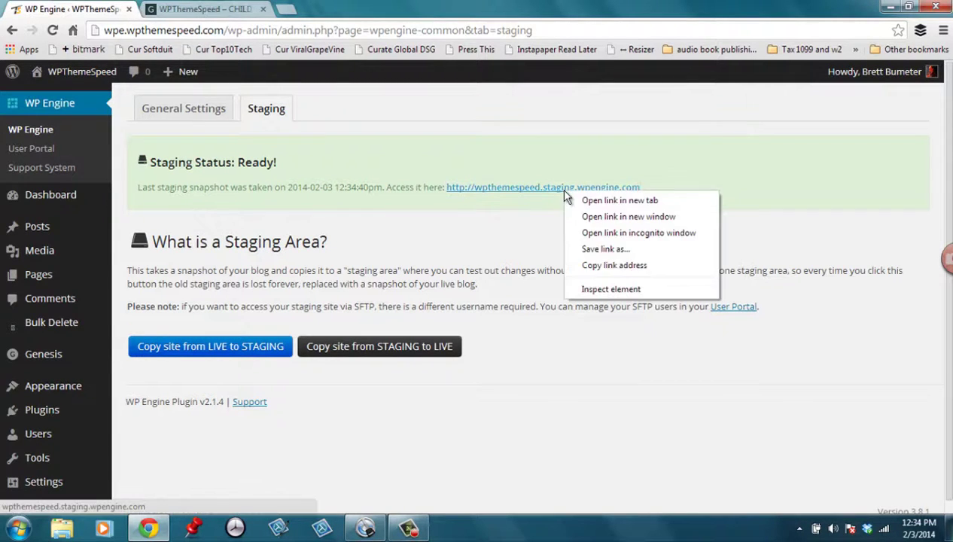
left_click(580, 201)
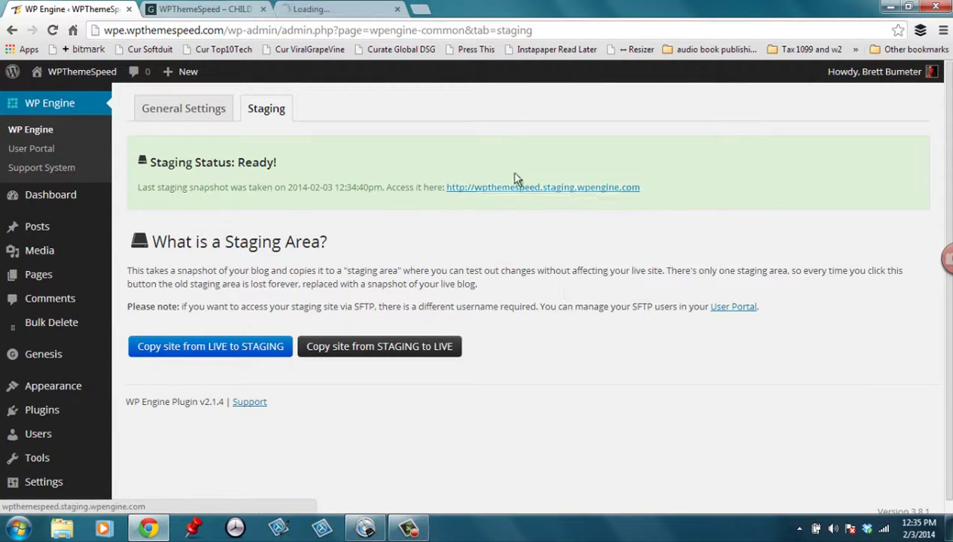
- Compare the wpthemespeed.staging.wpengine.com homepage against the identical live homepage, ending on staging
left_click(328, 13)
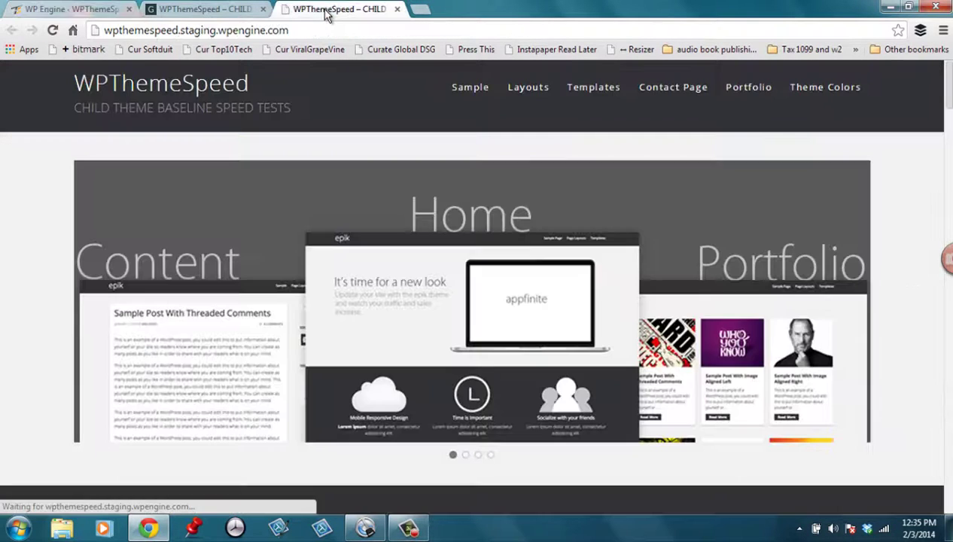
left_click_drag(150, 30, 260, 30)
key("ctrl+shift+Tab")
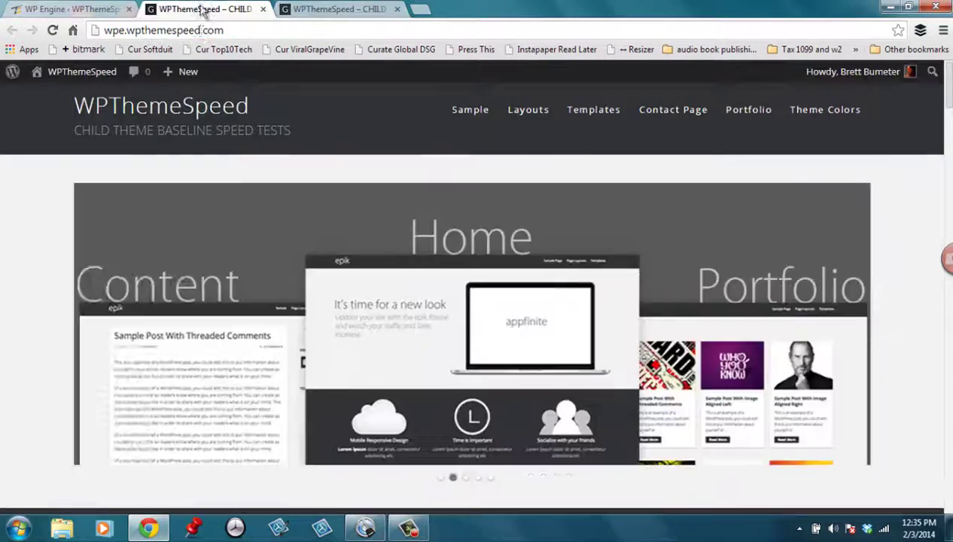
scroll(344, 234, "down", 10)
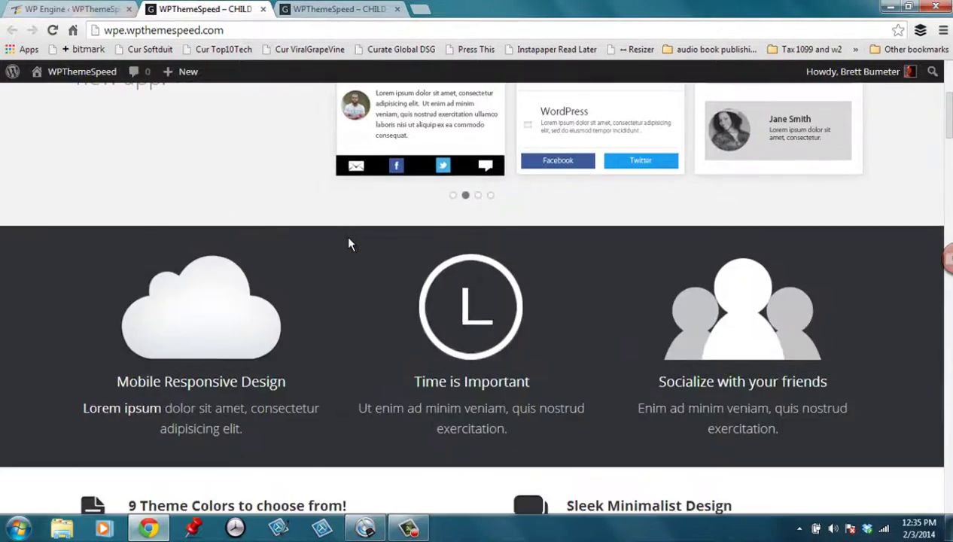
scroll(343, 235, "up", 10)
left_click(313, 9)
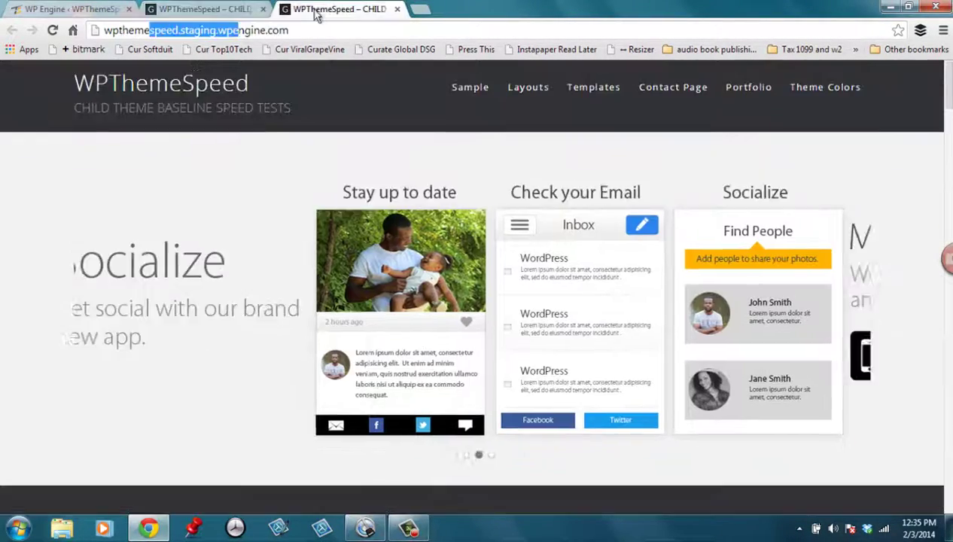
scroll(439, 262, "down", 10)
scroll(435, 260, "up", 10)
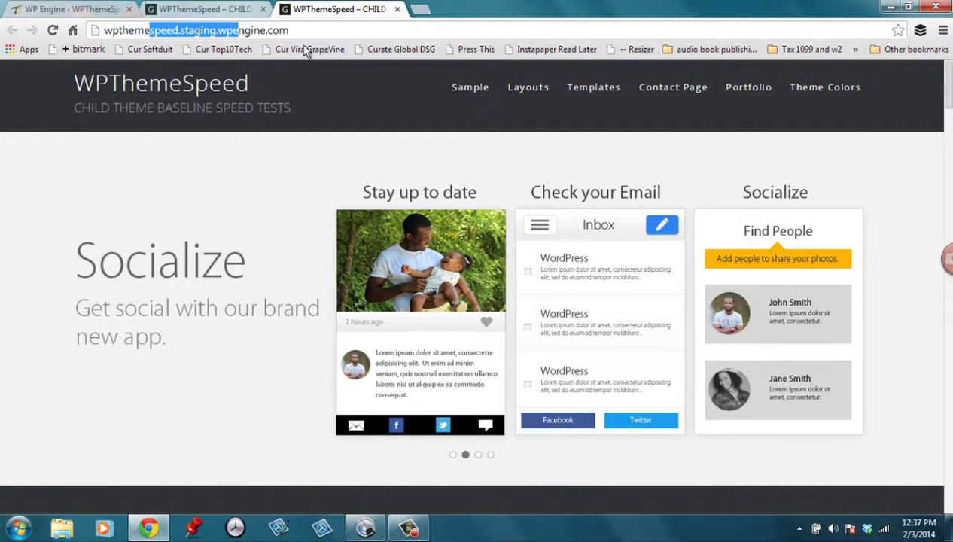
- Go to the staging URL's /wp-admin/ and log in to the staging Dashboard
left_click(240, 31)
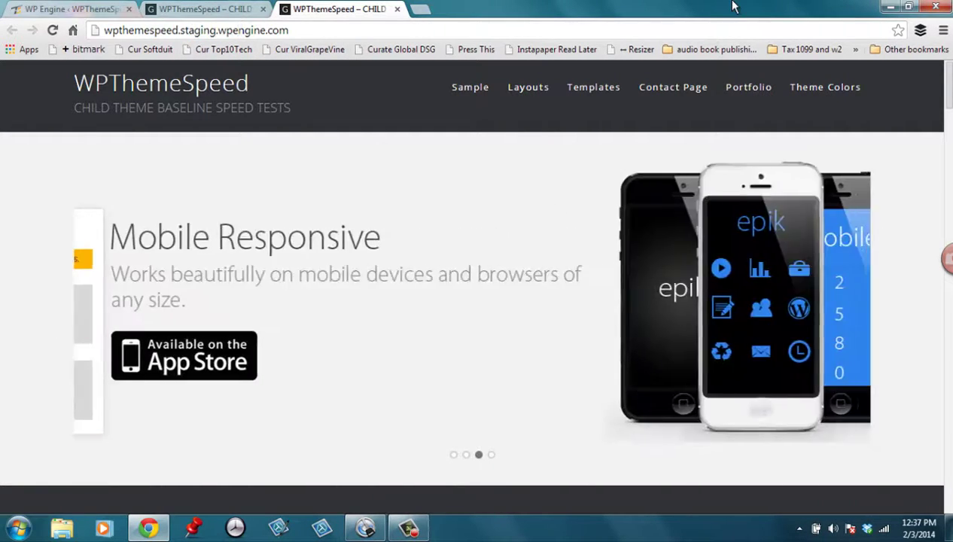
type("/")
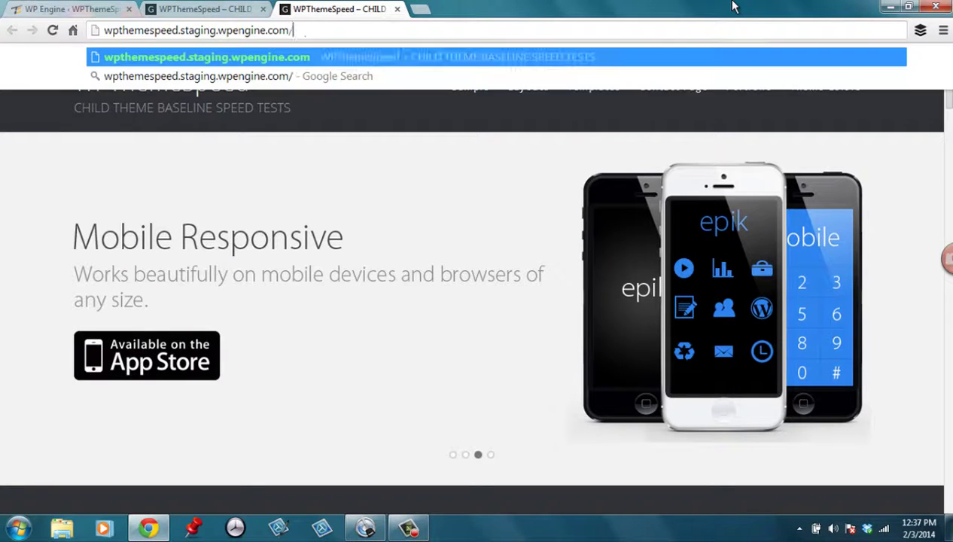
type("wp-admin/")
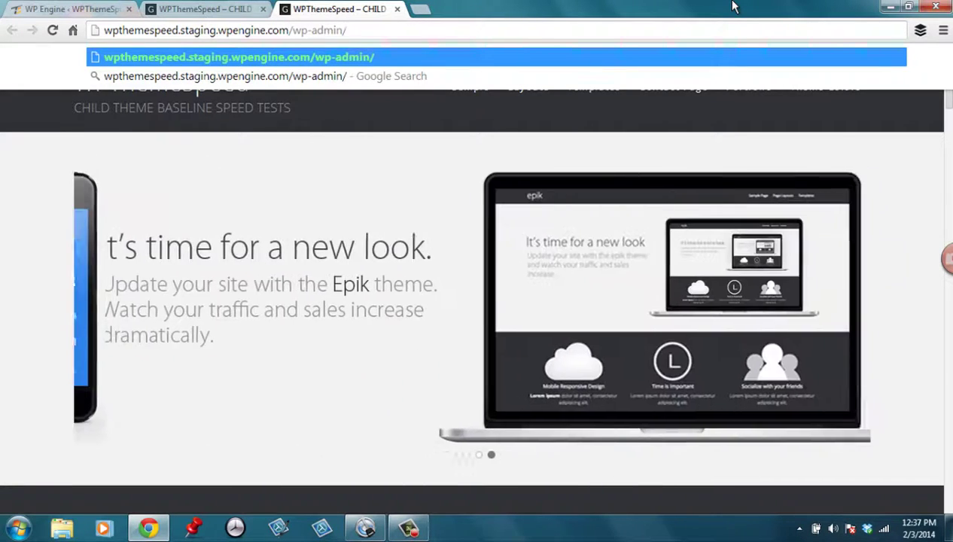
key("Return")
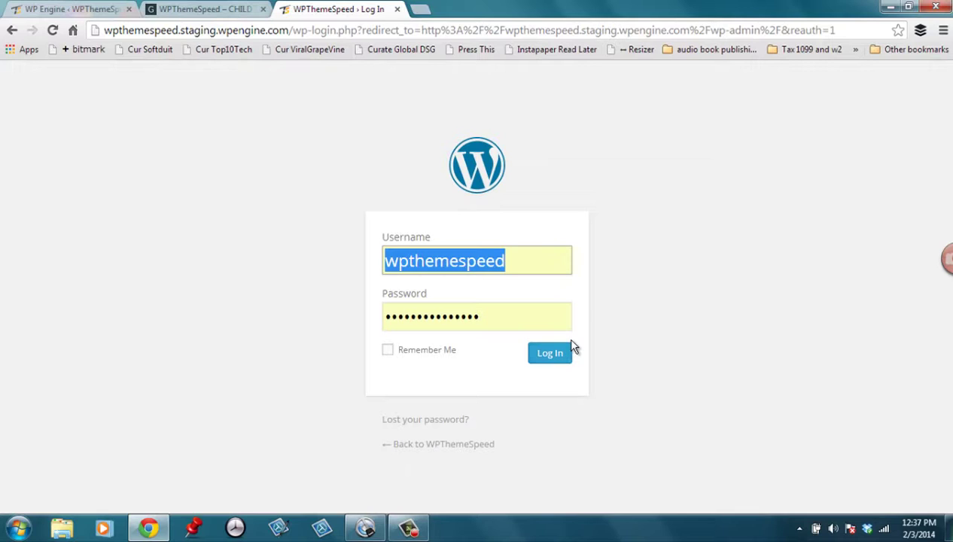
mouse_move(419, 533)
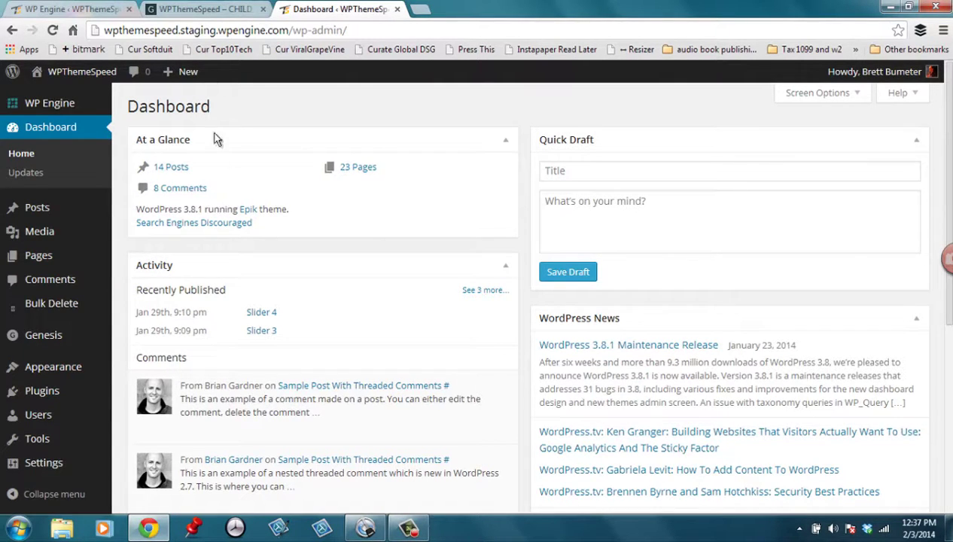
- Open Appearance > Editor on the staging site to edit the Epik style.css
left_click_drag(156, 30, 288, 30)
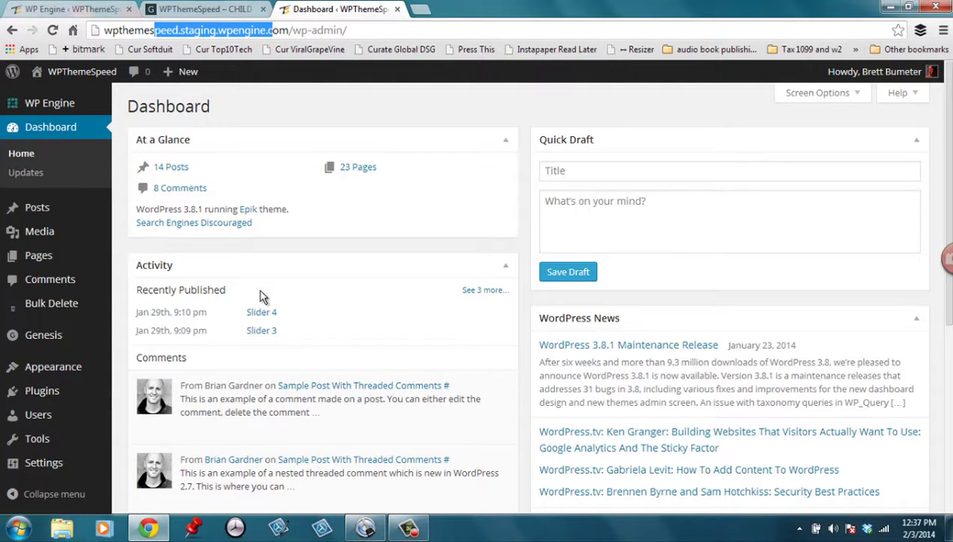
mouse_move(92, 364)
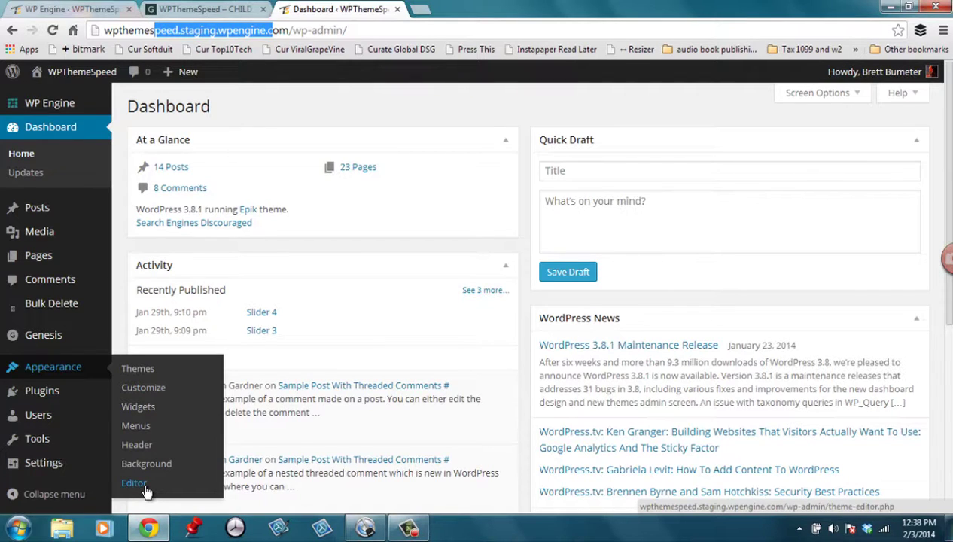
left_click(145, 486)
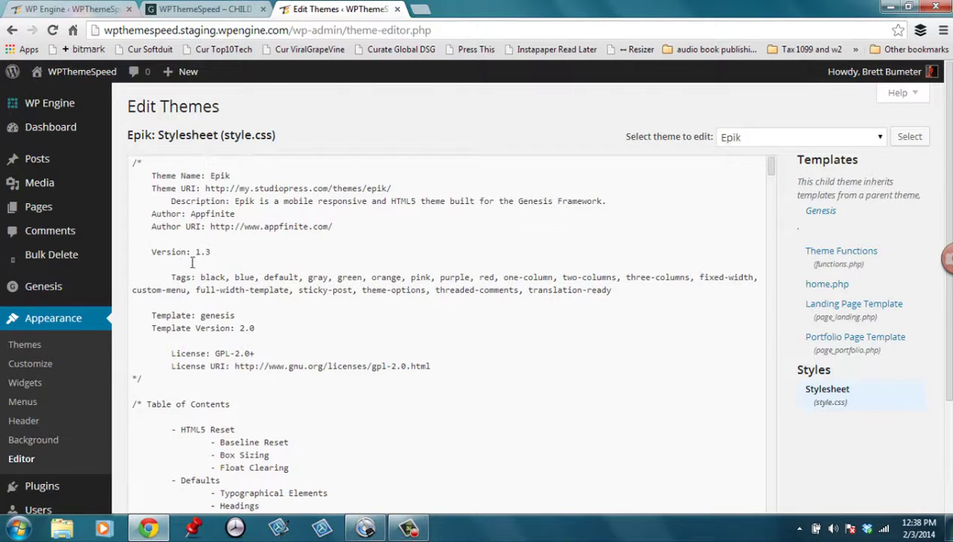
- Insert a dashed '/*from the staging site */' comment below Table of Contents in style.css
scroll(391, 282, "down", 2)
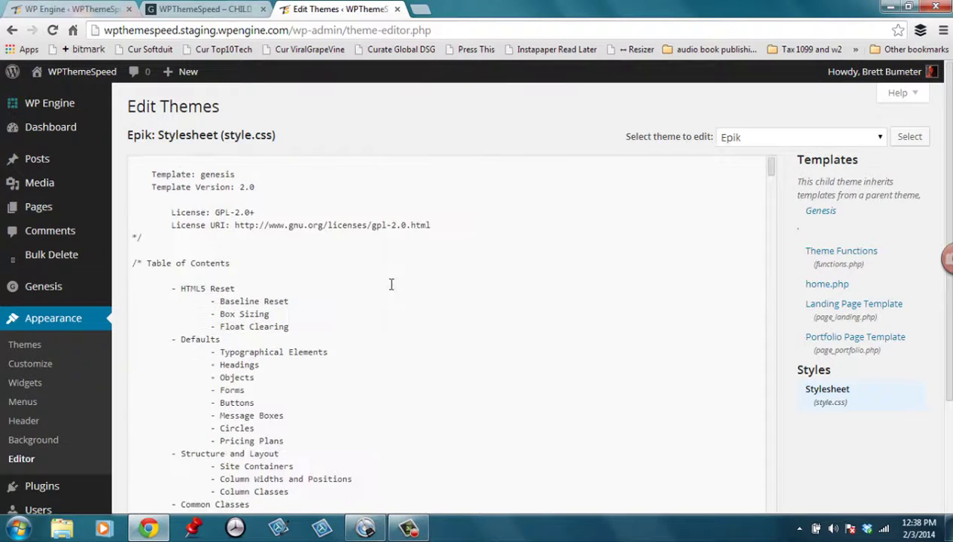
scroll(391, 285, "up", 1)
scroll(383, 292, "down", 2)
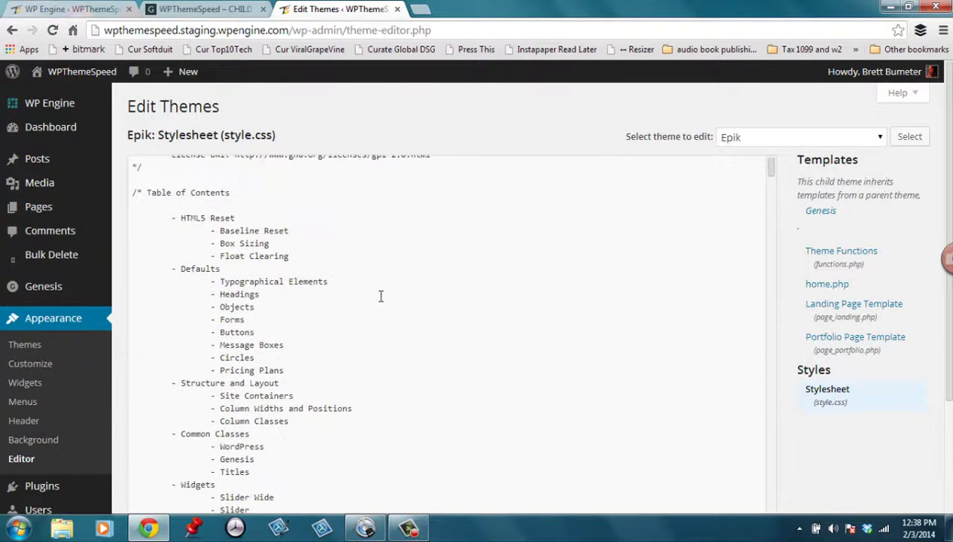
scroll(374, 292, "up", 1)
left_click(324, 264)
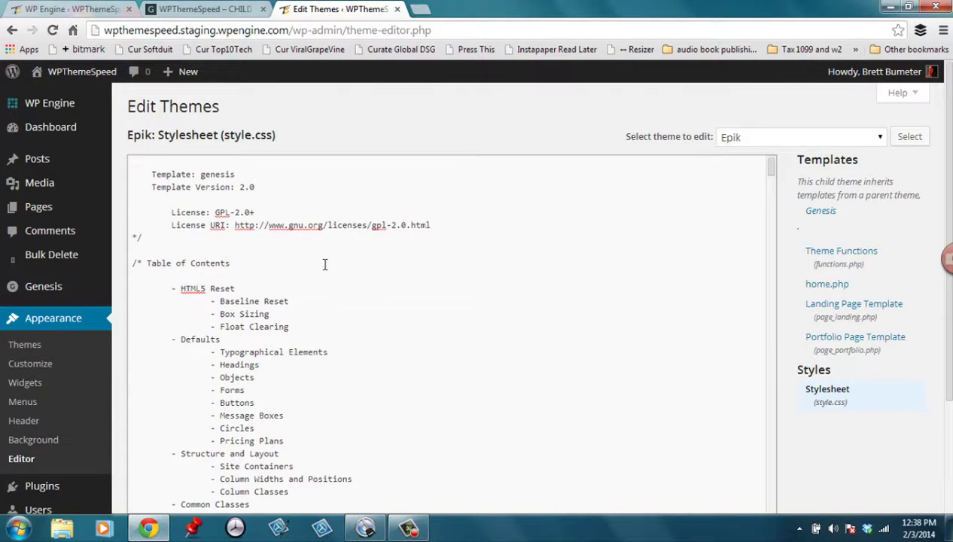
key("Return")
key("Return")
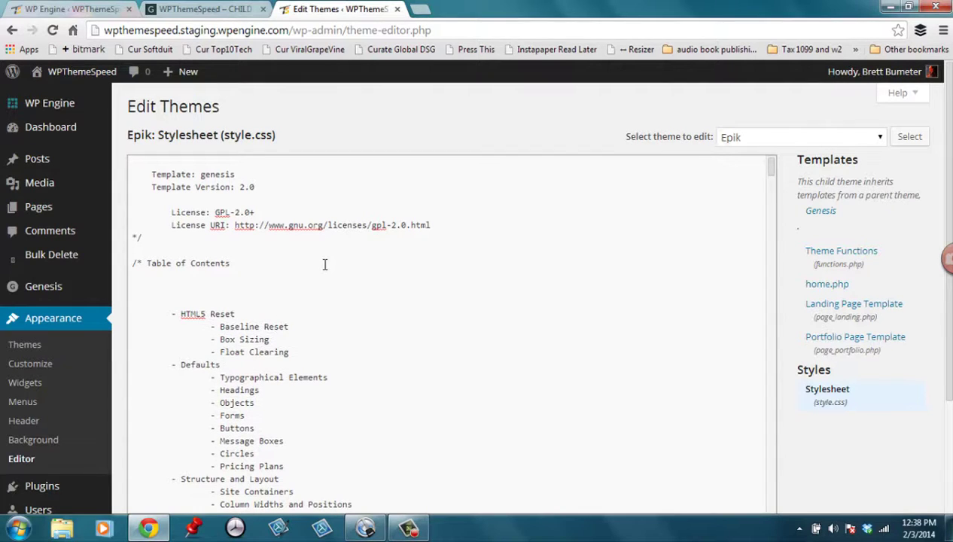
type("/*from the staging site")
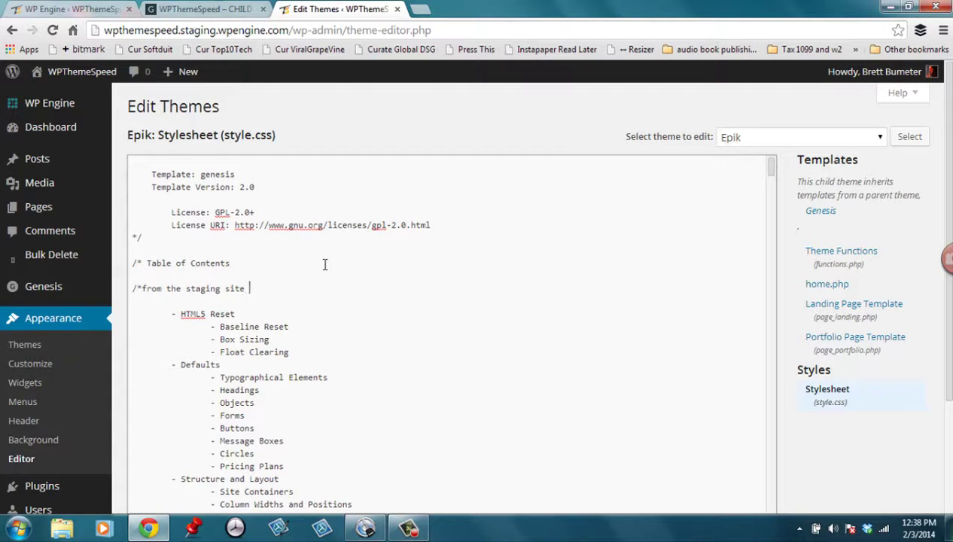
type(" */")
left_click(141, 288)
type("---------")
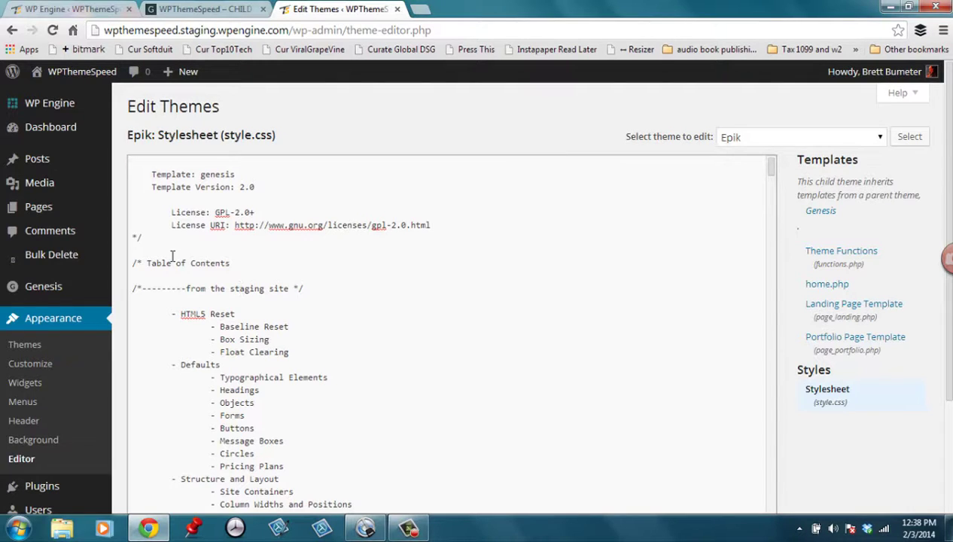
type("---------")
- Save the edited Epik stylesheet with Update File
scroll(817, 236, "down", 1)
scroll(817, 267, "down", 1)
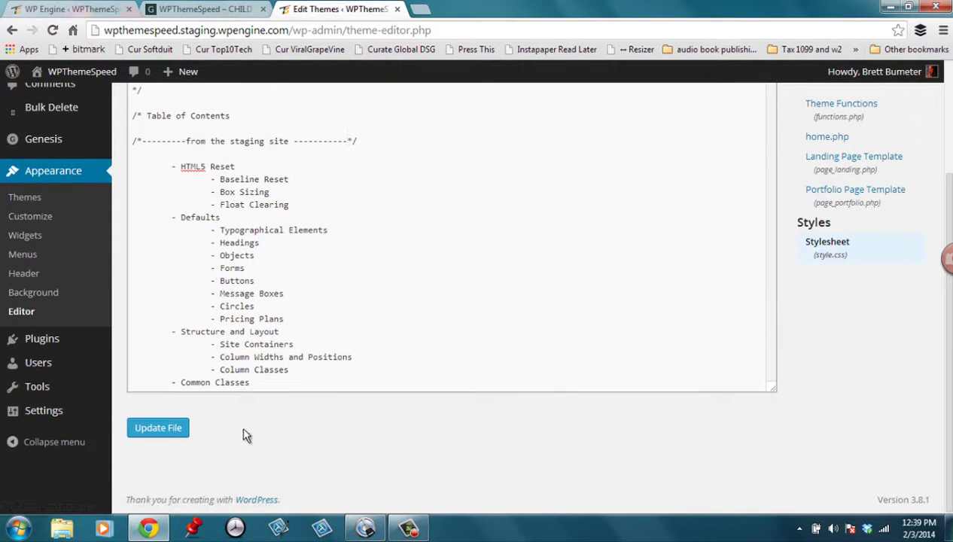
left_click(163, 438)
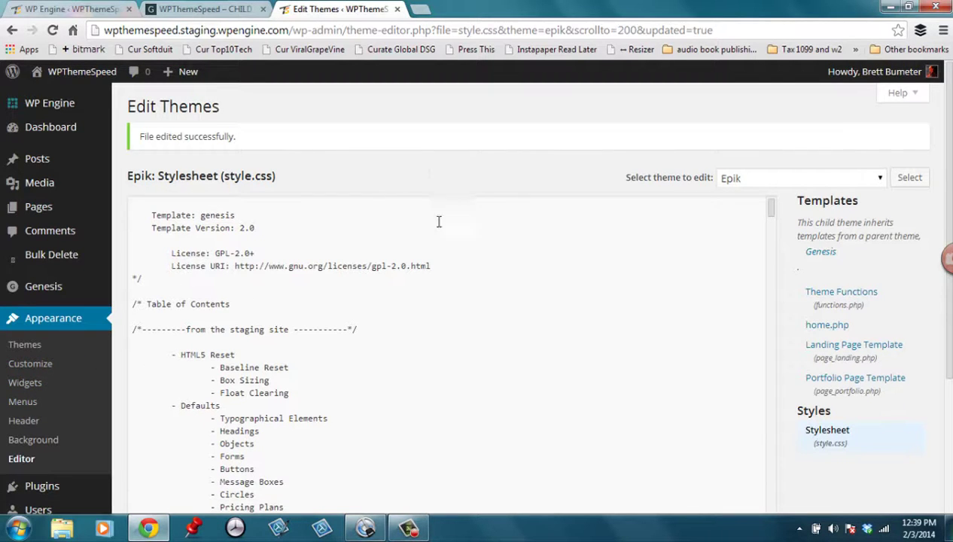
scroll(415, 285, "down", 2)
scroll(417, 287, "up", 4)
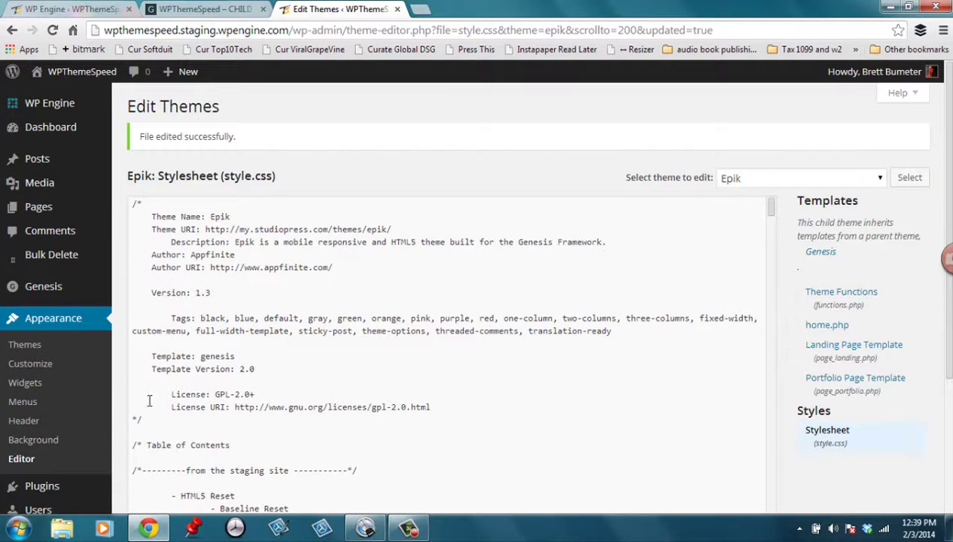
- In the staging Widgets page, expand Welcome Feature #1 to show its Text widget
left_click(48, 386)
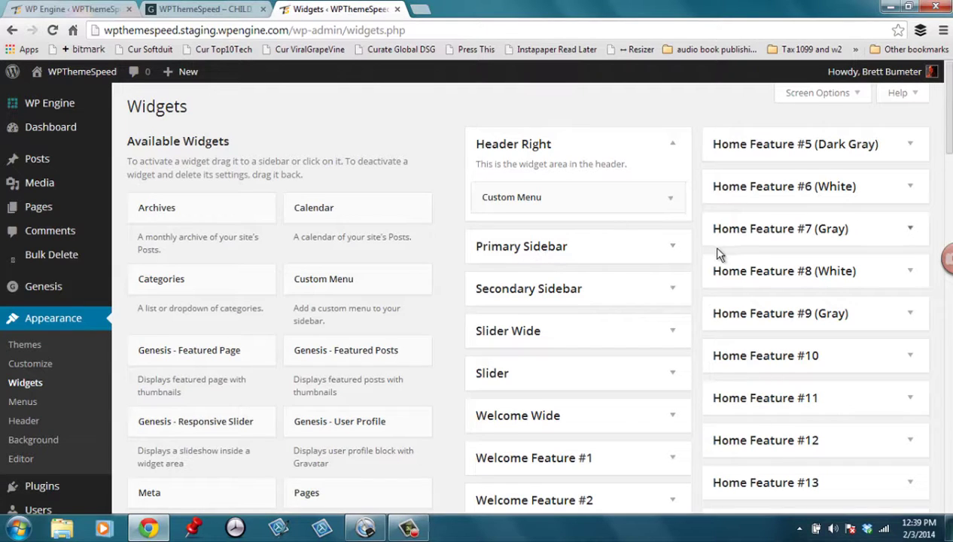
scroll(698, 271, "down", 6)
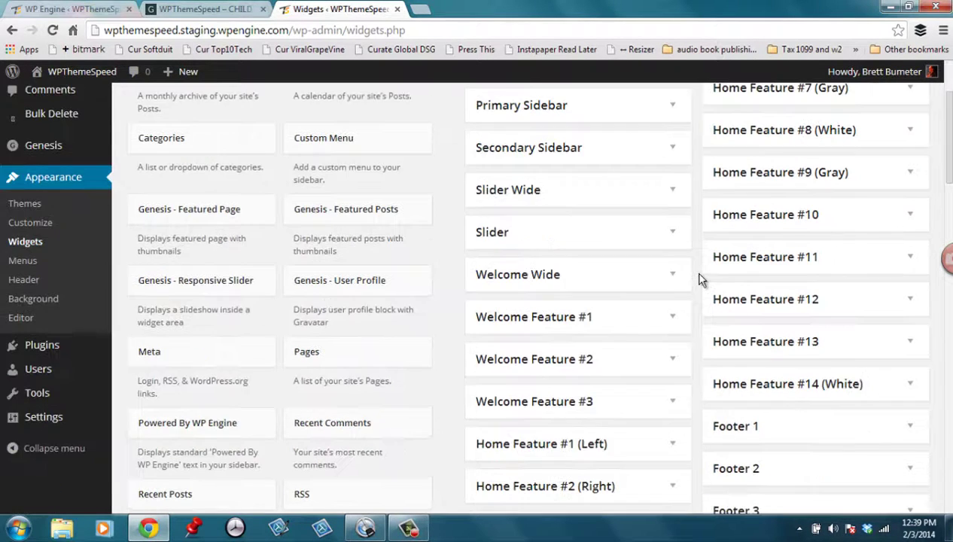
scroll(699, 279, "up", 4)
scroll(699, 282, "up", 3)
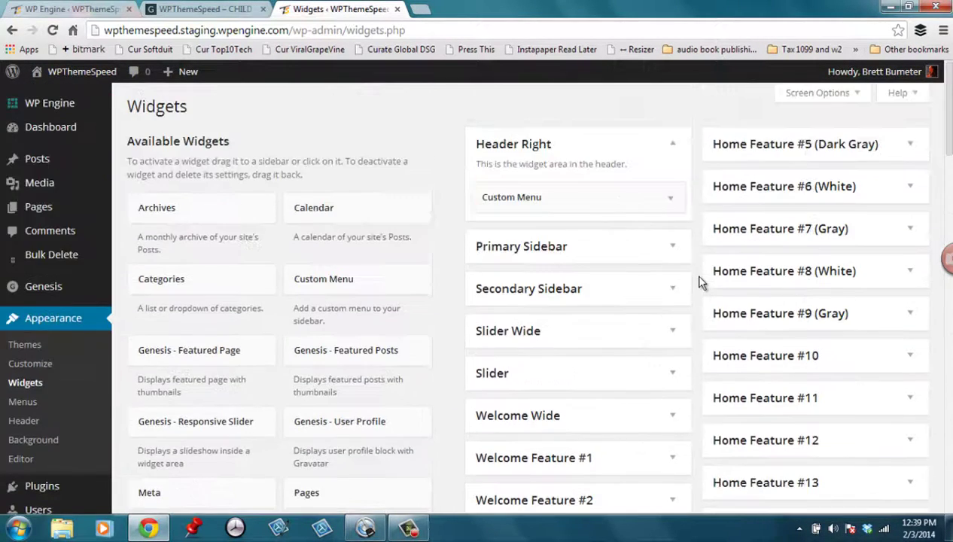
scroll(693, 339, "down", 2)
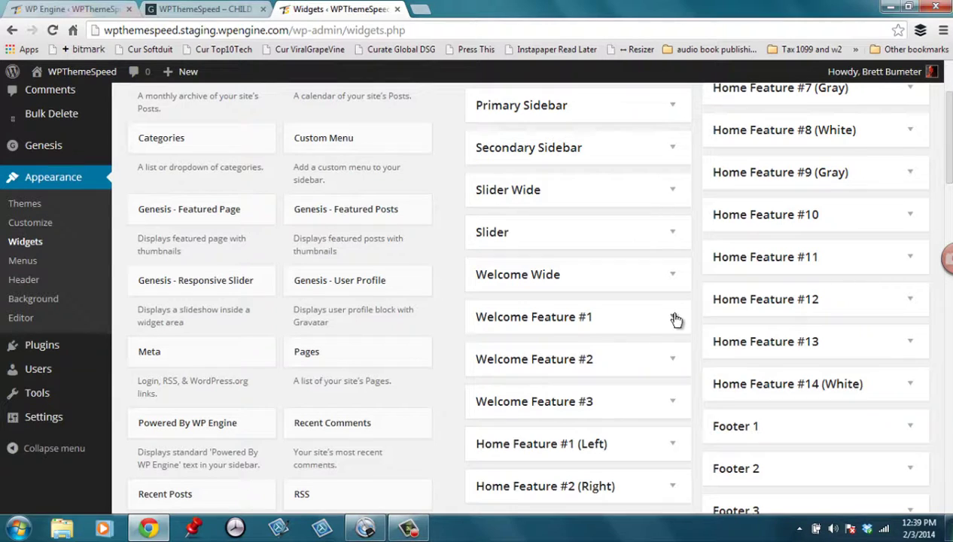
left_click(674, 317)
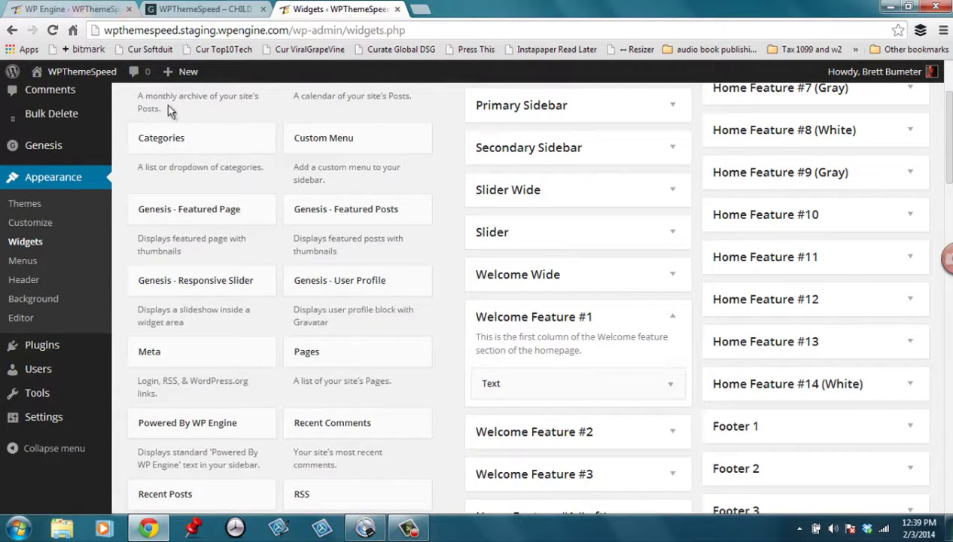
- Open the staging homepage via Visit Site in a new tab and view it
mouse_move(75, 72)
right_click(59, 97)
left_click(121, 104)
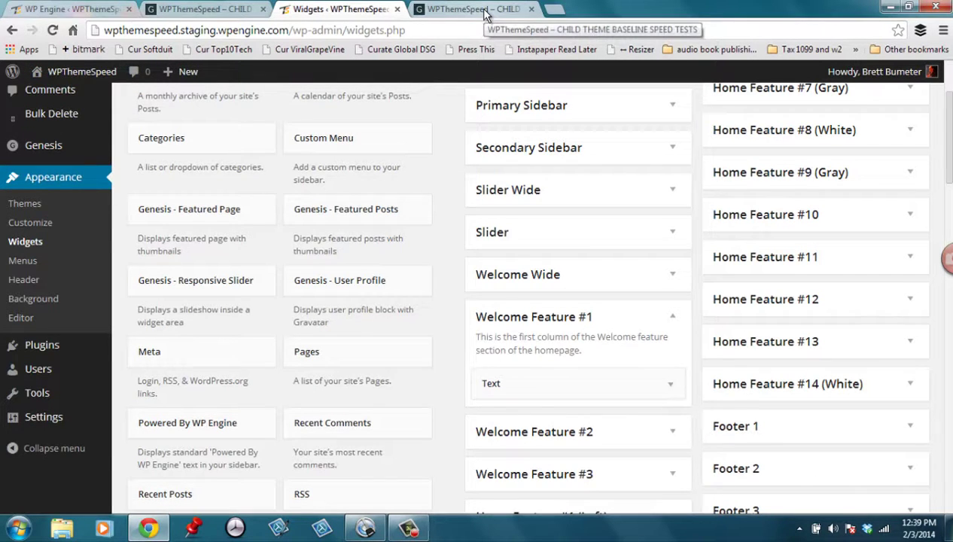
left_click(485, 10)
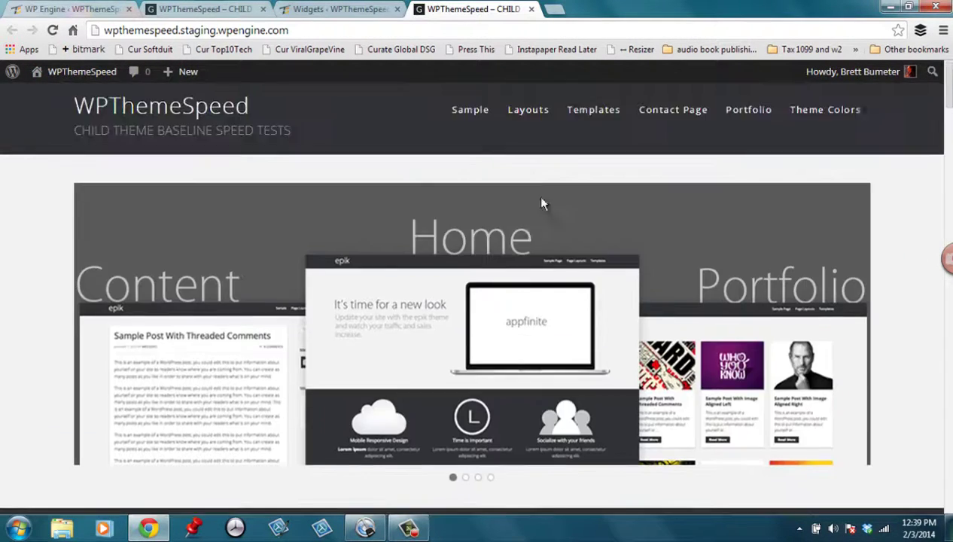
- Check the Mobile Responsive Design, Time is Important and Socialize feature blocks, then return to Widgets
scroll(558, 284, "down", 6)
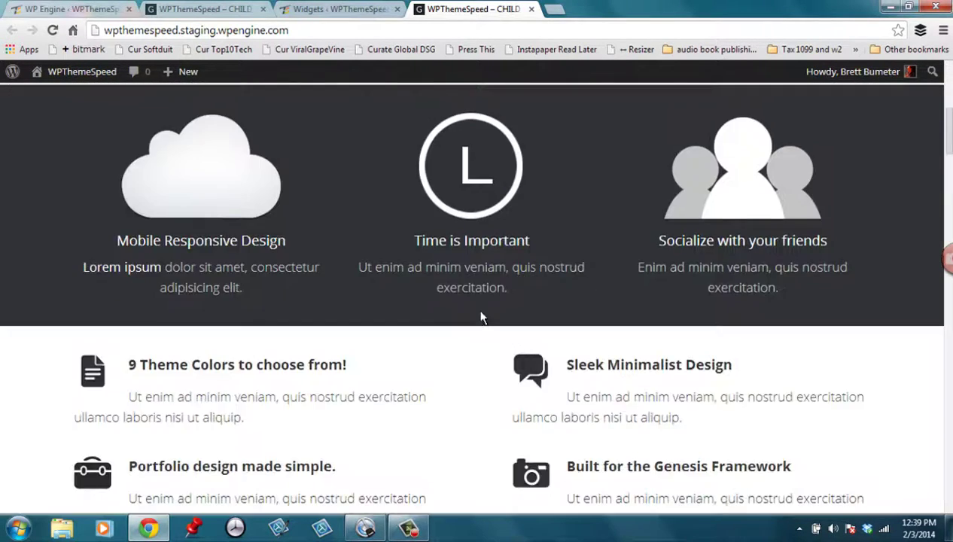
scroll(485, 315, "up", 2)
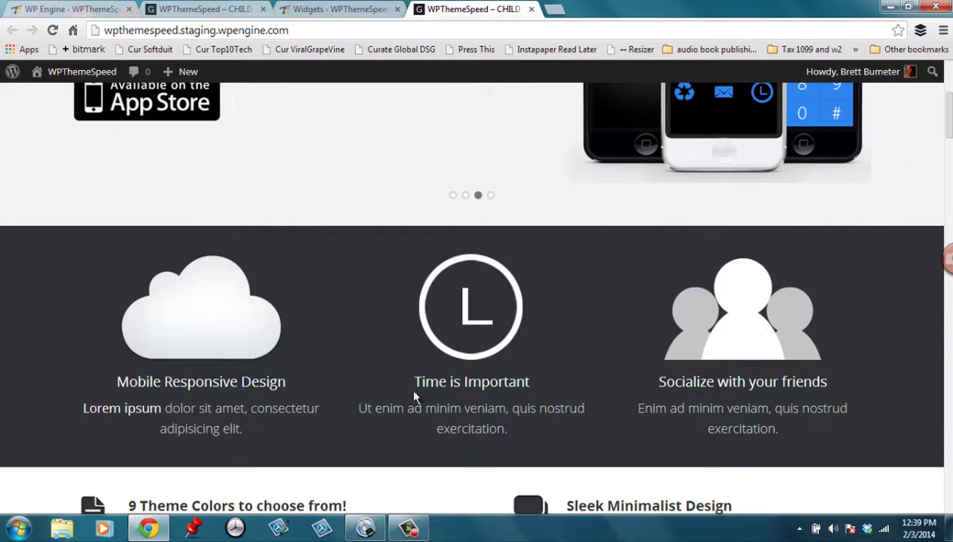
left_click_drag(242, 426, 143, 324)
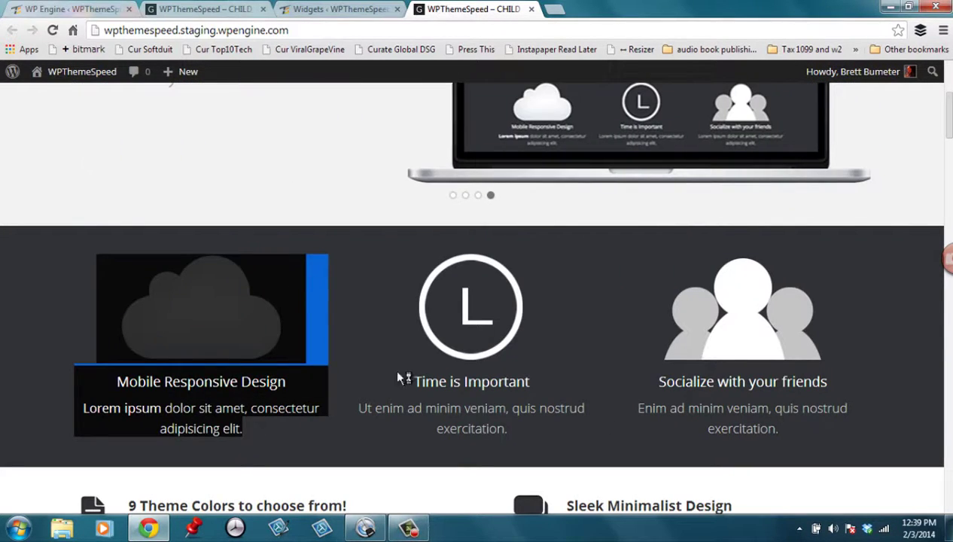
left_click_drag(508, 430, 464, 328)
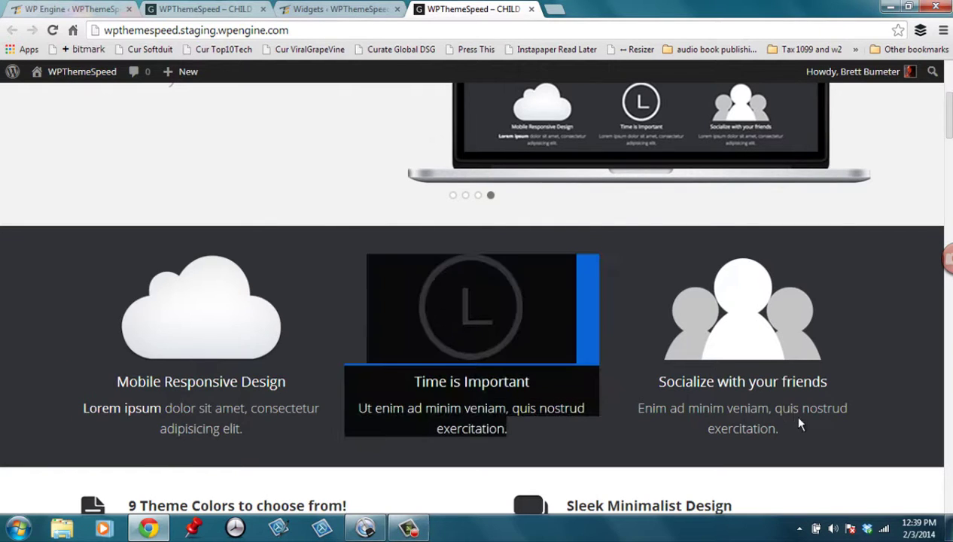
left_click_drag(800, 424, 709, 302)
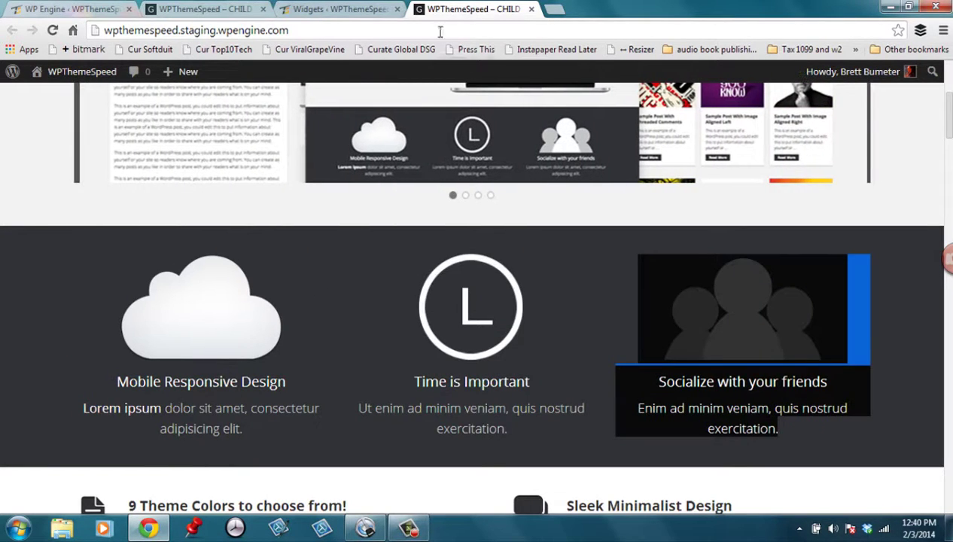
left_click(369, 9)
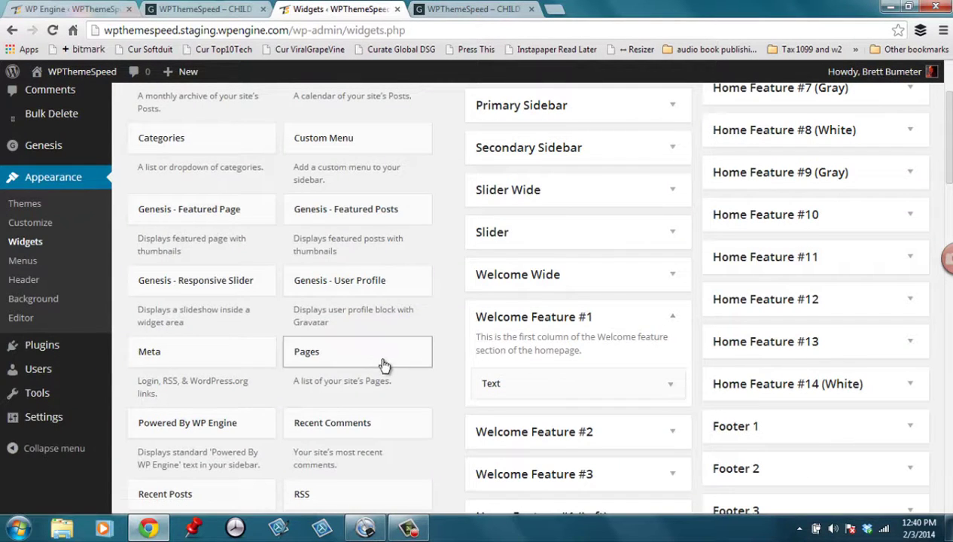
- Title the Welcome Feature #1 Text widget 'Change input from Staging' and save it
scroll(385, 365, "down", 4)
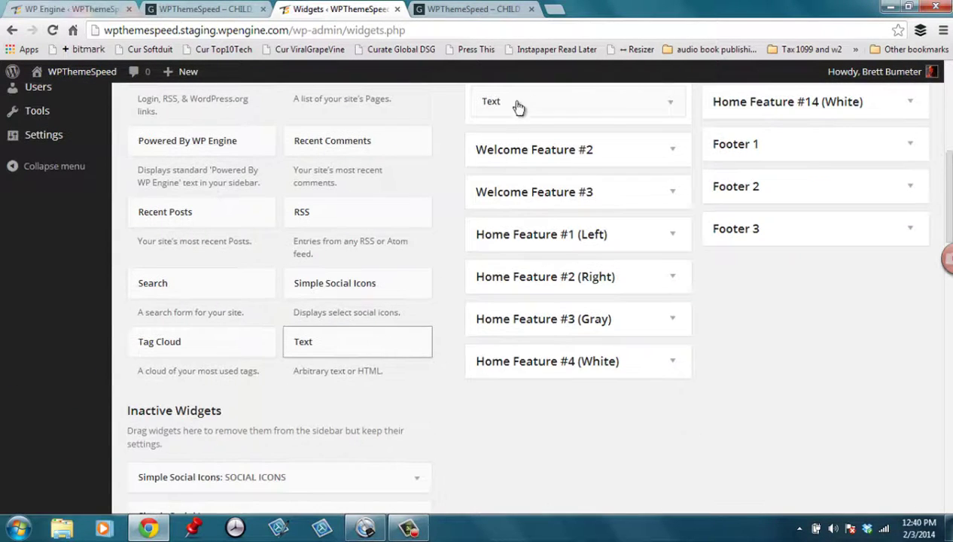
left_click(519, 105)
left_click(547, 150)
type("Change")
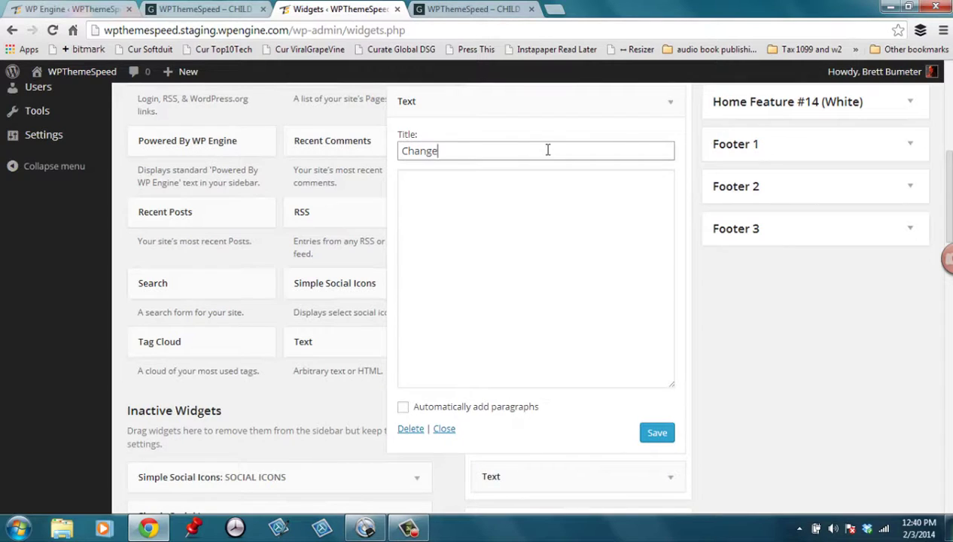
type(" input from Staging")
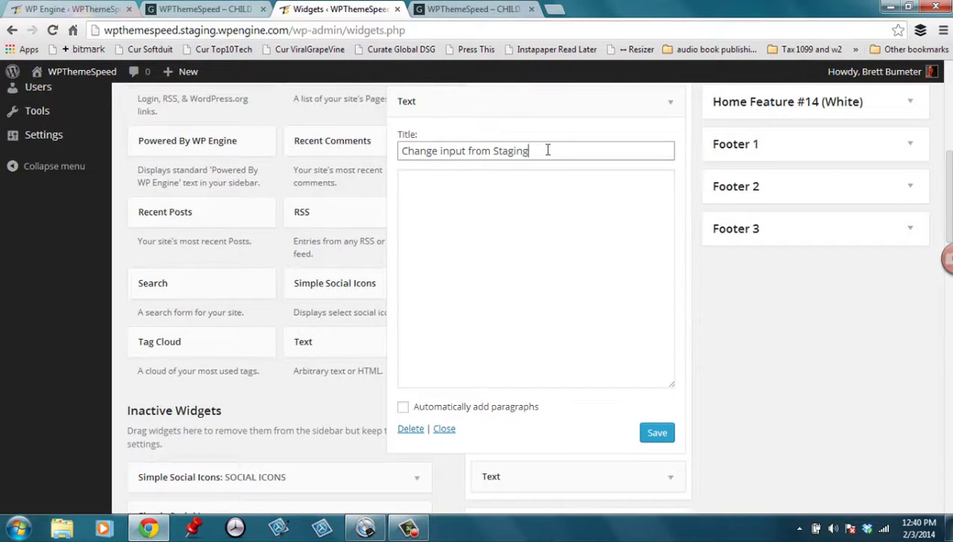
left_click(663, 439)
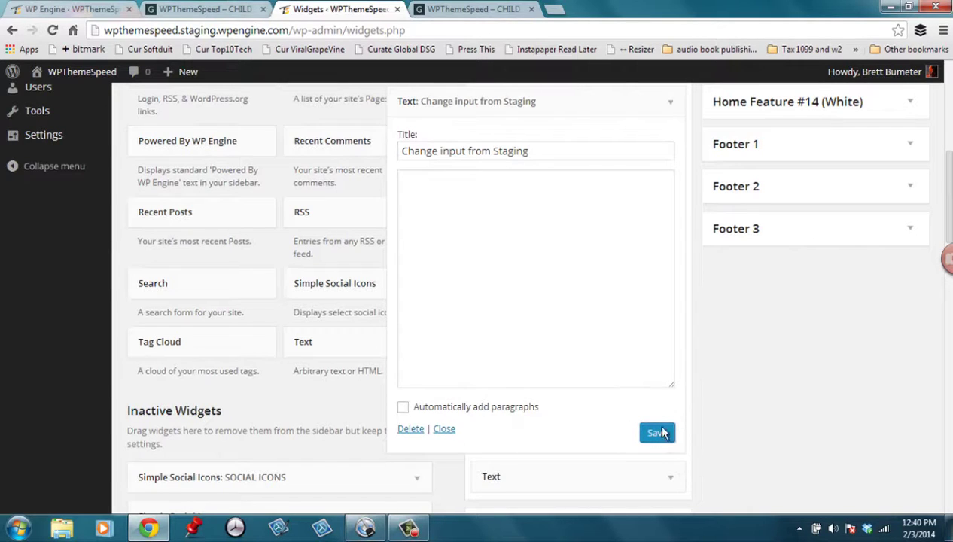
left_click(475, 9)
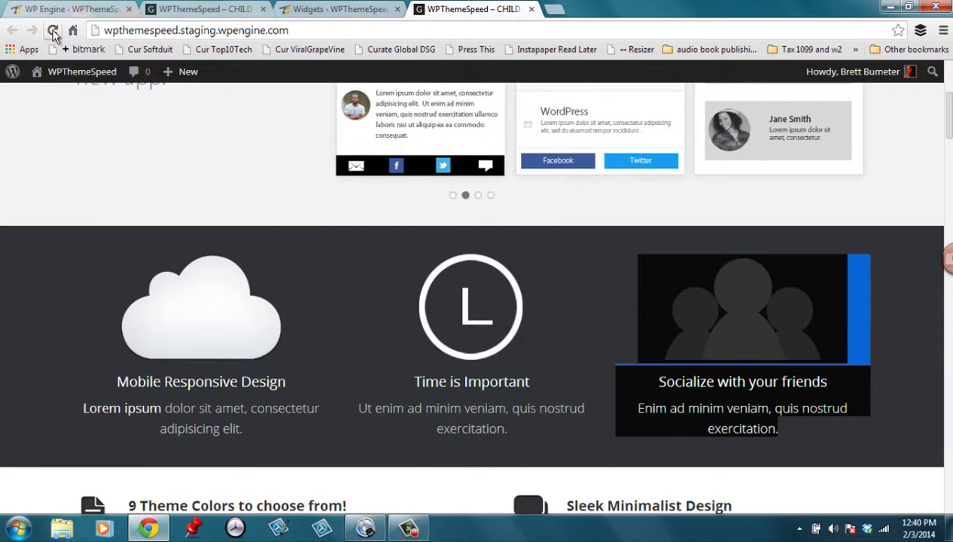
- Reload staging and live homepages to confirm the new heading appears only on staging
left_click(53, 31)
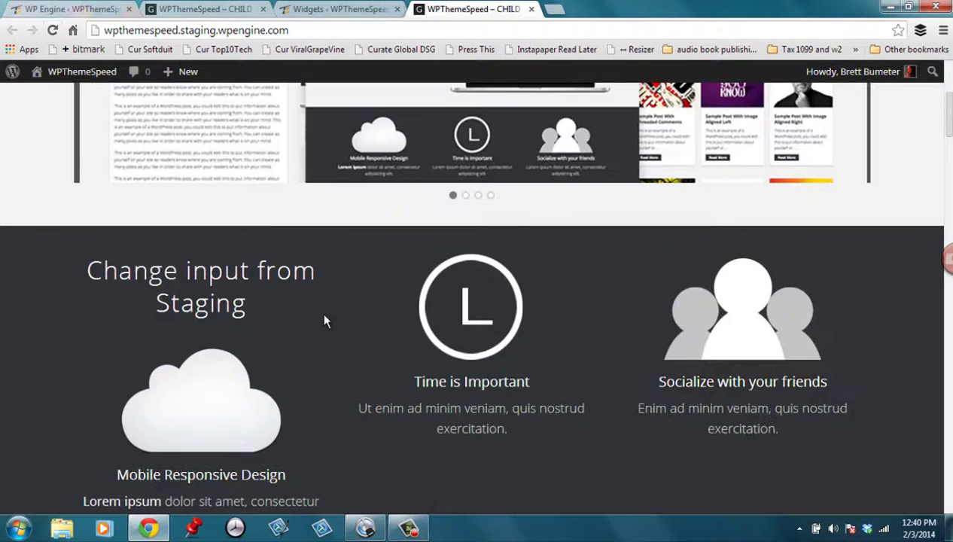
scroll(416, 331, "down", 2)
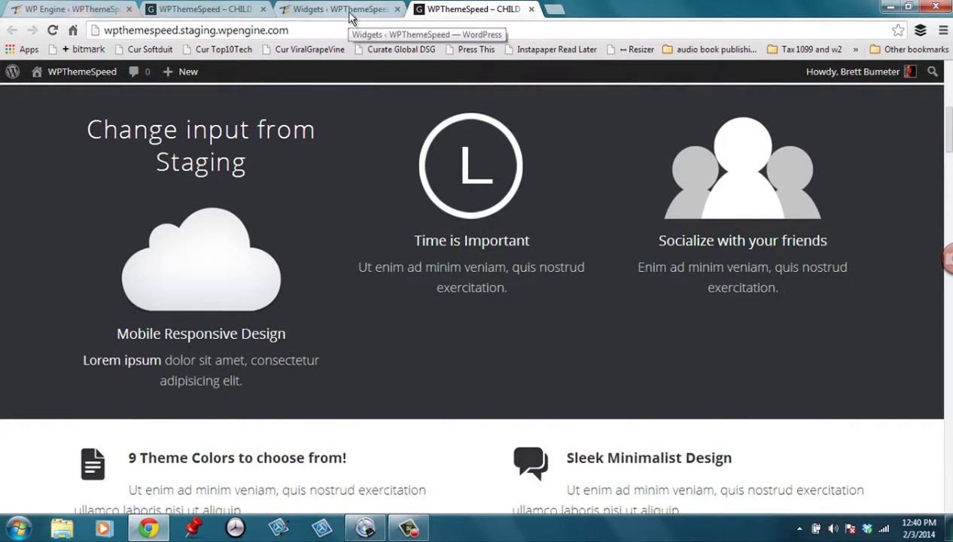
left_click(220, 9)
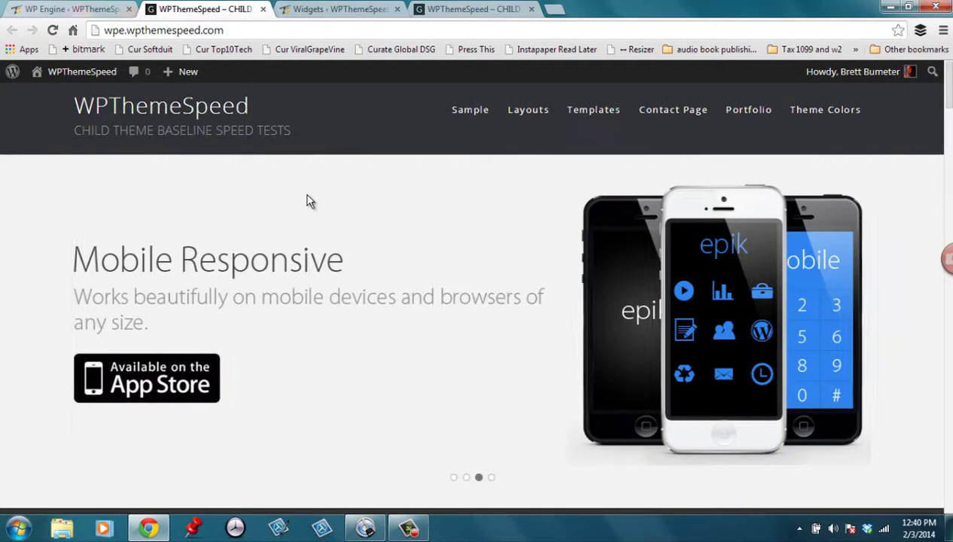
left_click(53, 30)
scroll(372, 194, "down", 5)
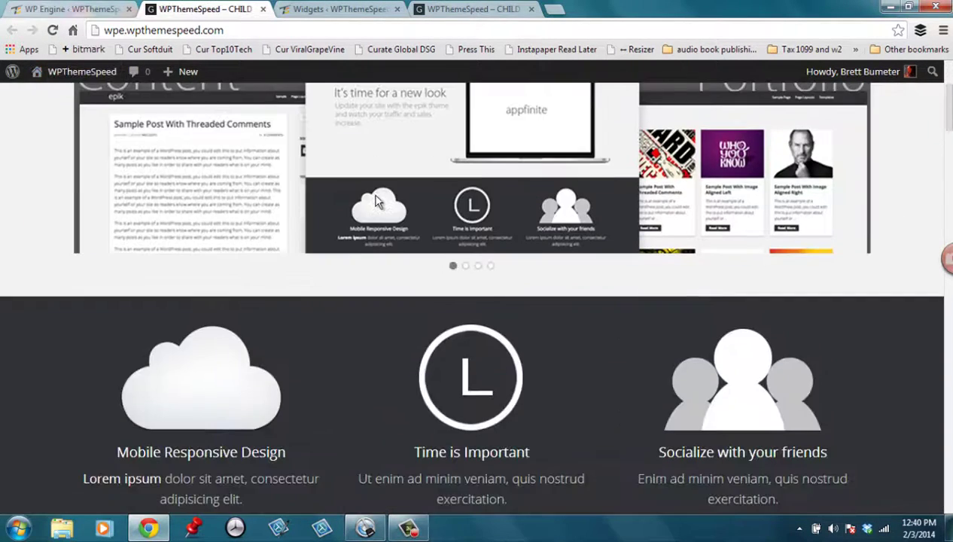
scroll(335, 223, "up", 1)
scroll(335, 224, "up", 1)
left_click(347, 8)
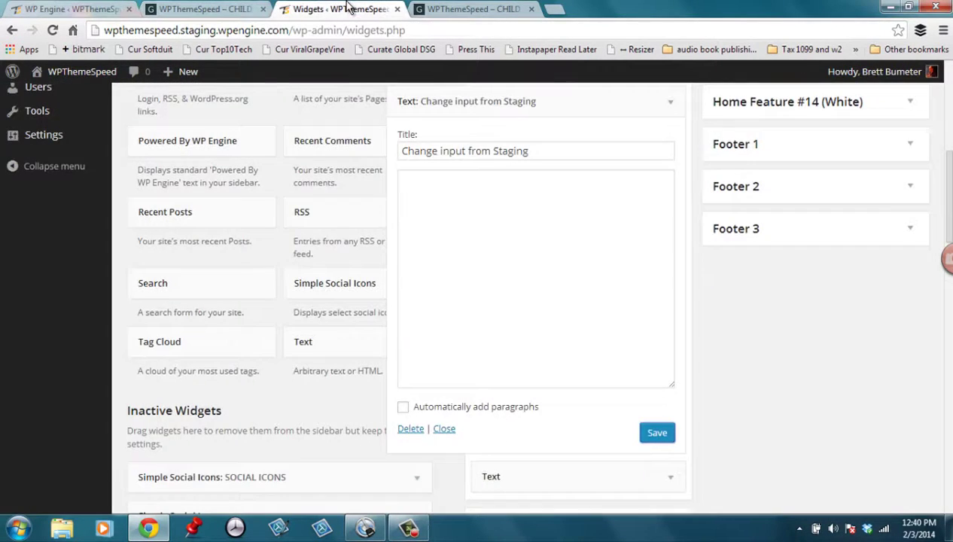
- Collapse the edited Text widget and create a new page titled 'Test page added on staging'
left_click(444, 429)
scroll(421, 249, "up", 4)
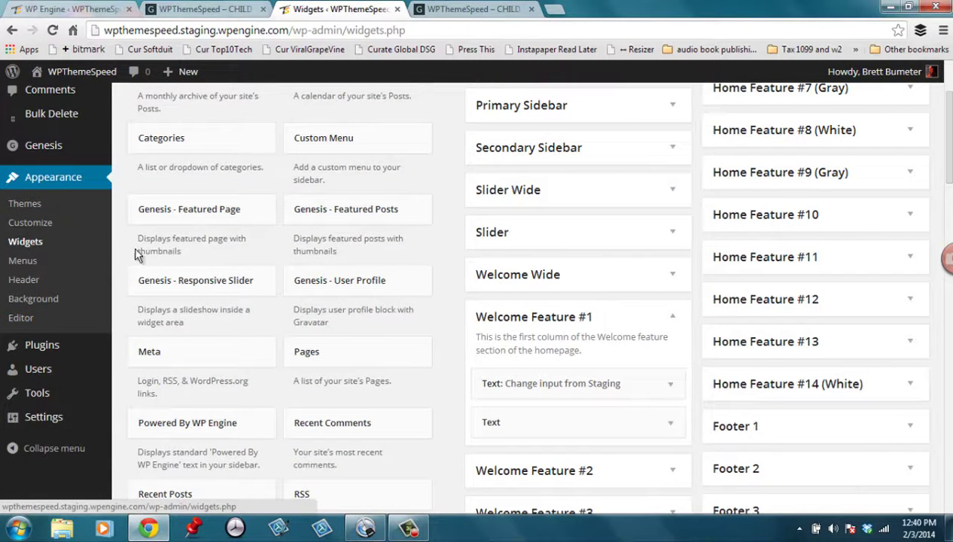
scroll(151, 267, "up", 3)
mouse_move(93, 208)
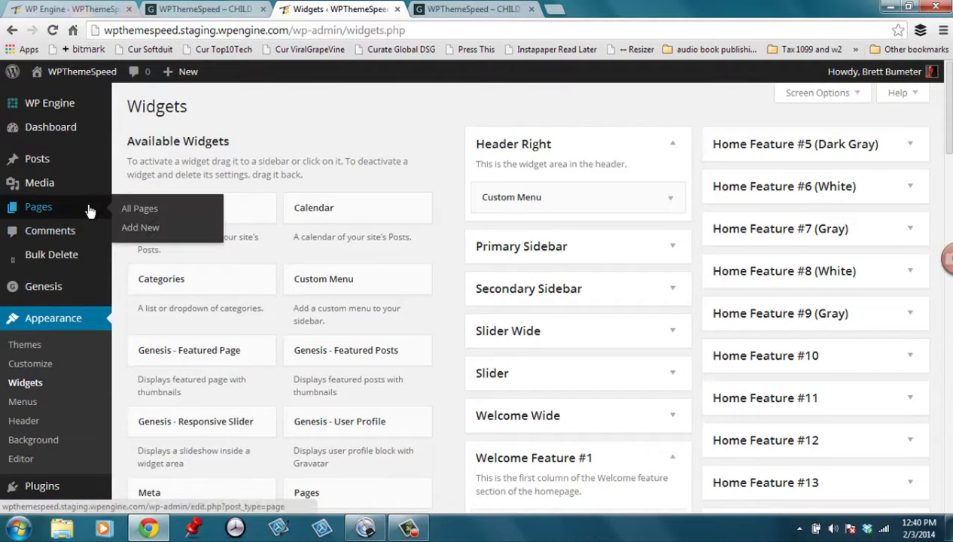
left_click(159, 226)
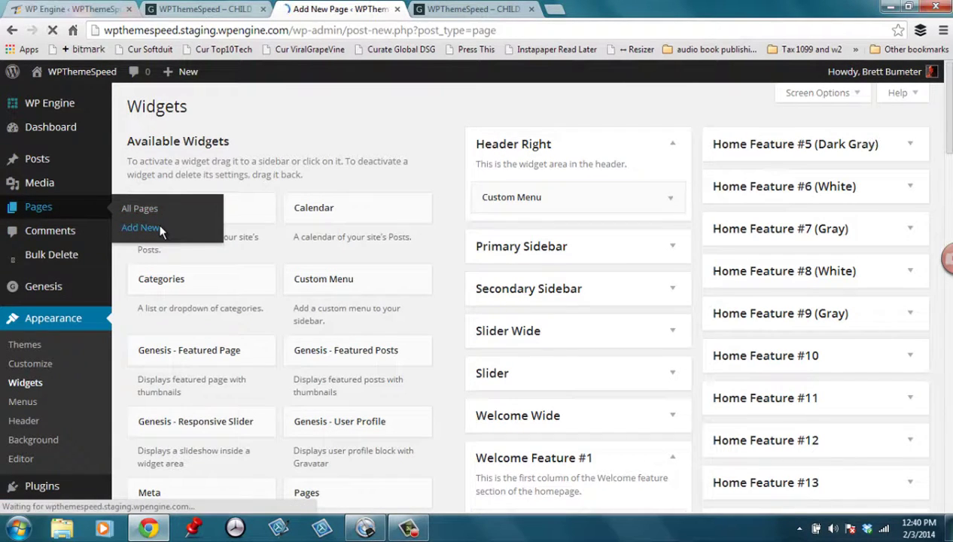
type("Test")
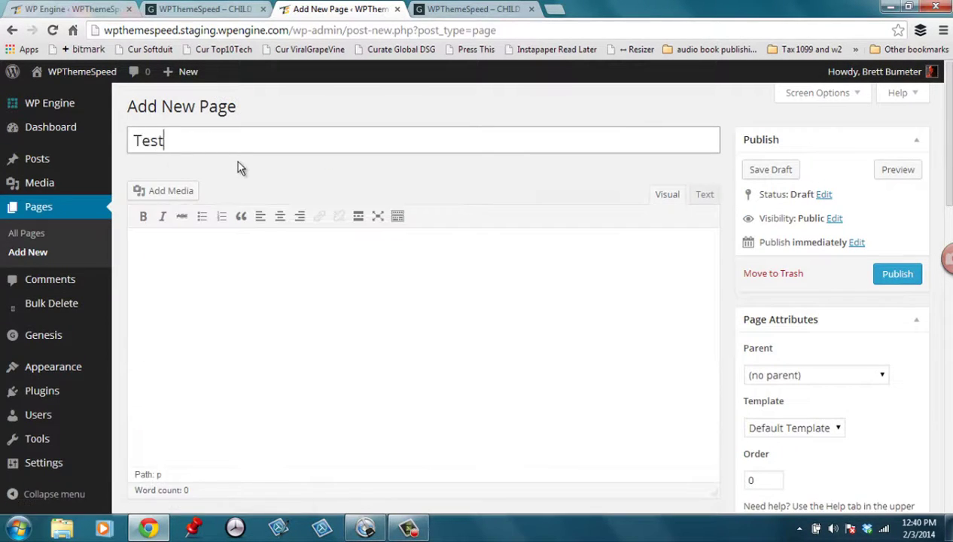
type(" page added on staging")
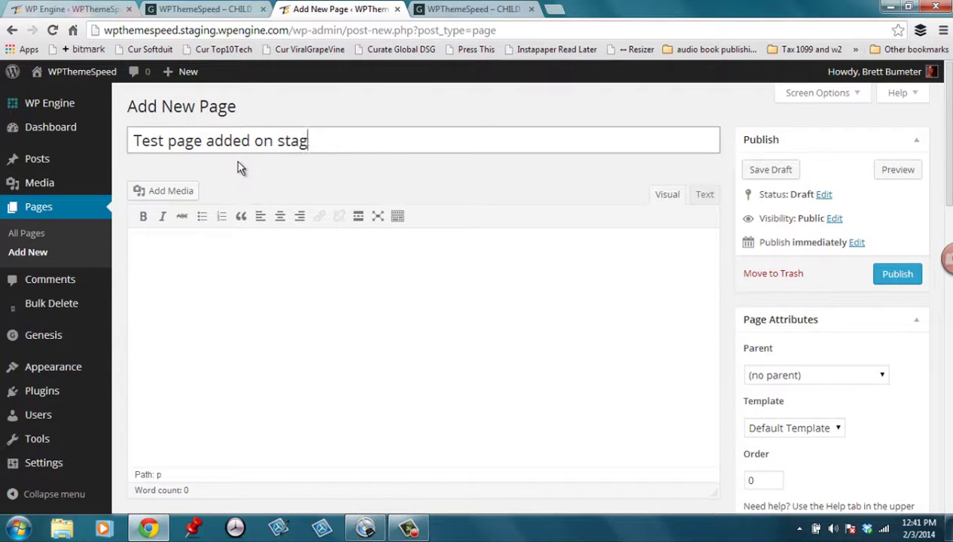
- Fill the page body with copies of a 'Some jjjj…' filler line and publish it
left_click(311, 371)
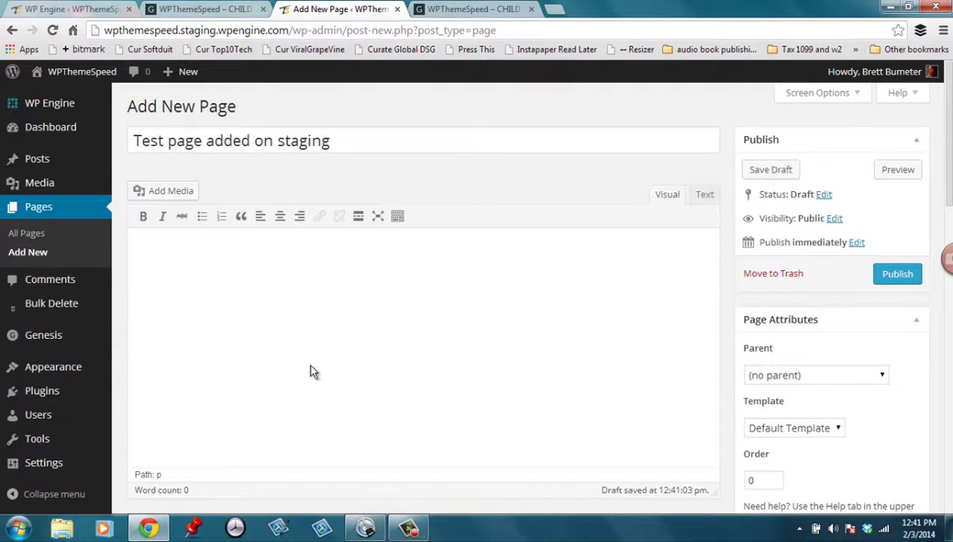
type("Some text here")
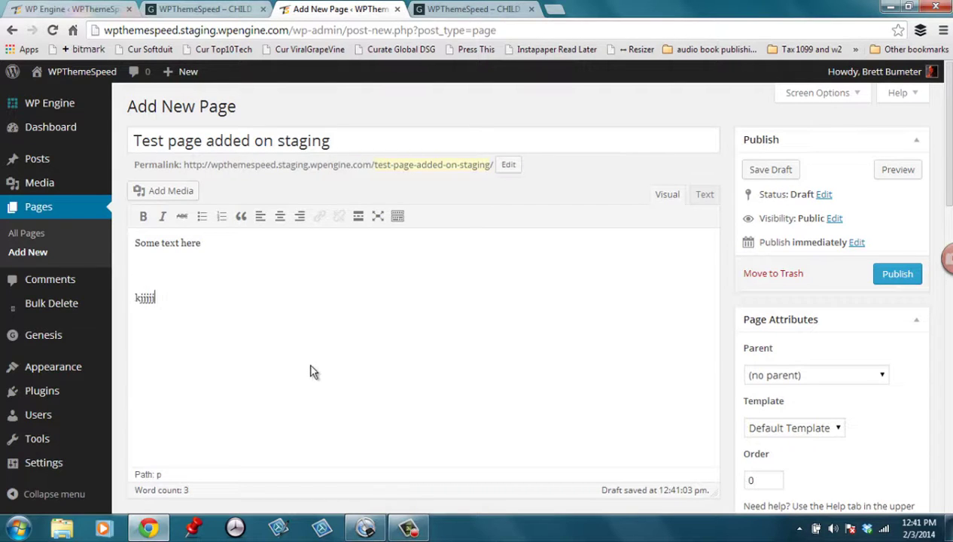
type("jjjjjjjjjjjjjjjjjjjjjjjjjjjjjjjjjjjjjjjjjjjjjj")
key("Return")
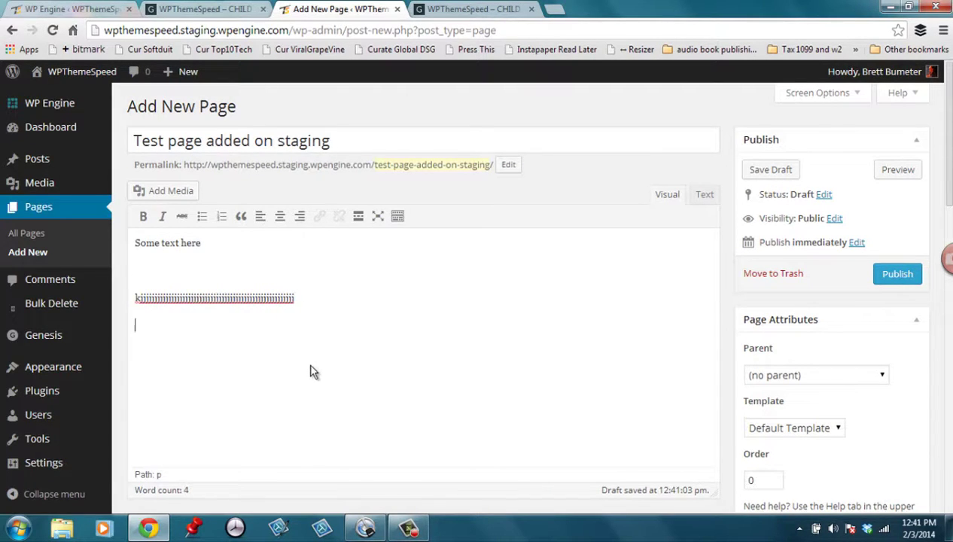
key("shift+Down")
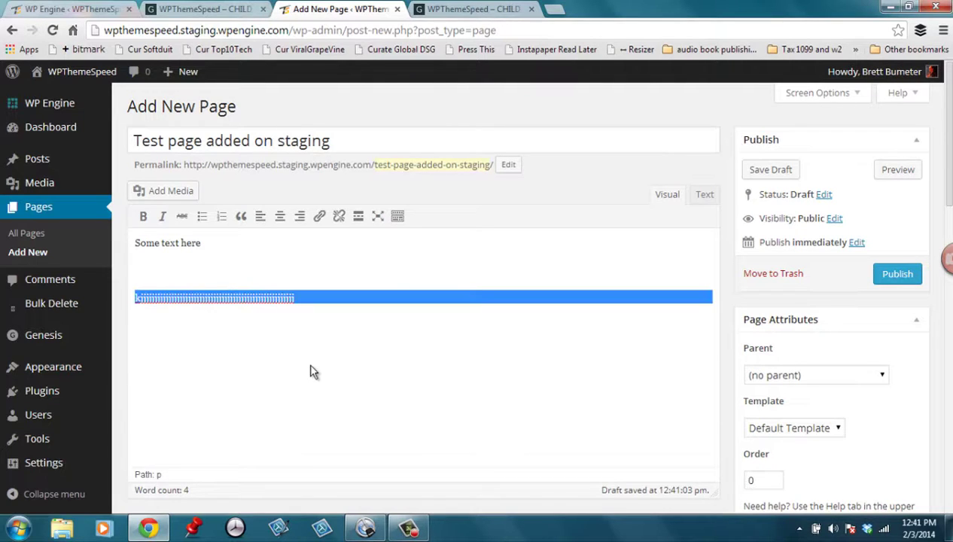
key("ctrl+v")
key("ctrl+v")
key("ctrl+v")
key("ctrl+v")
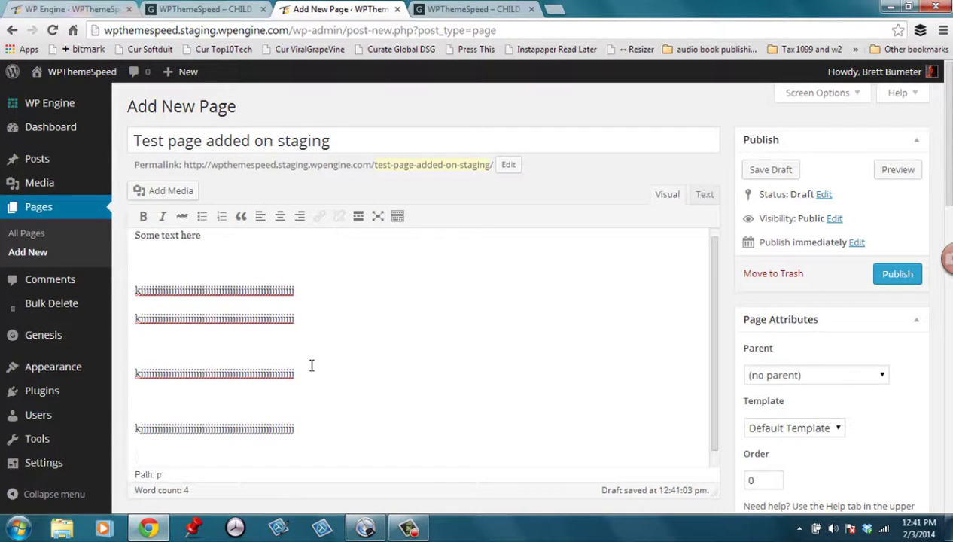
left_click(897, 275)
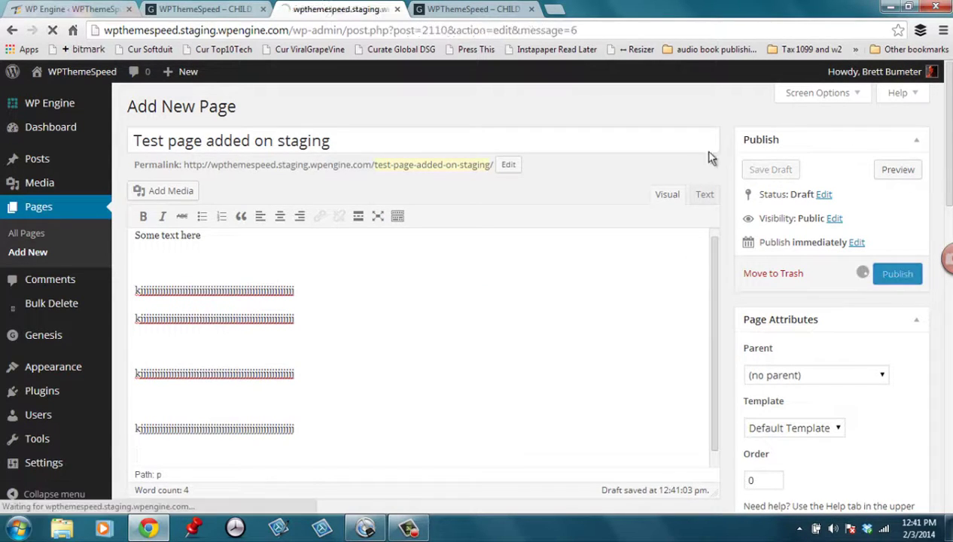
- Glance at the staging site homepage in its tab
left_click(482, 9)
scroll(493, 185, "up", 6)
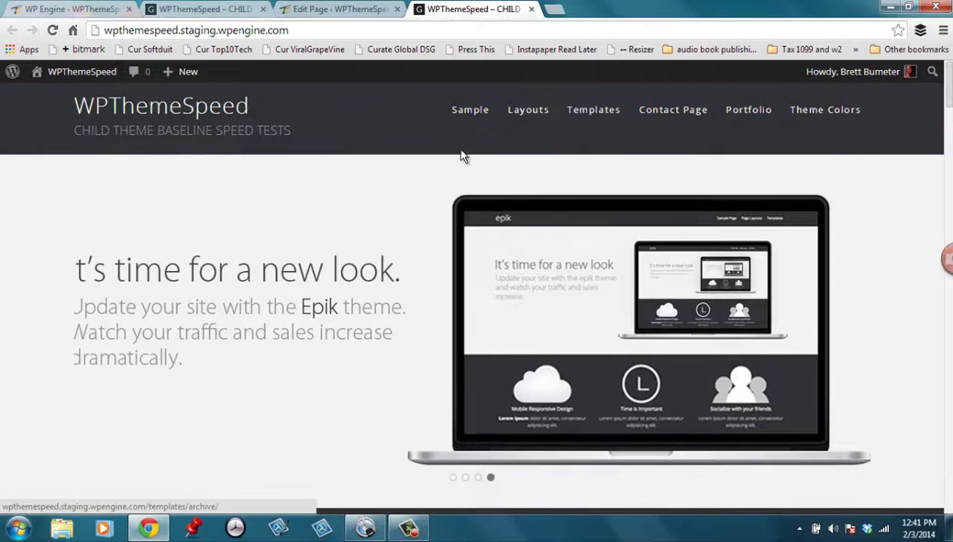
mouse_move(469, 116)
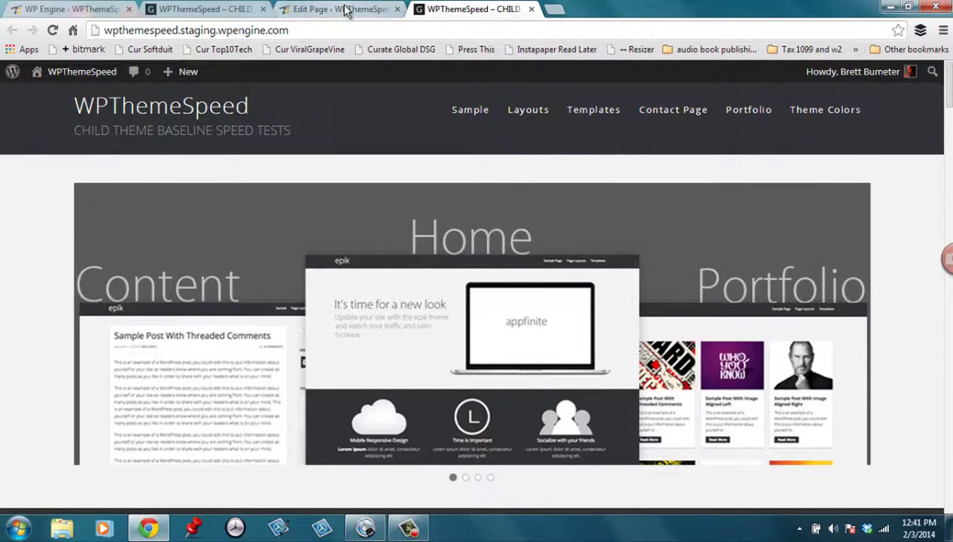
- Return to the test page's editor and go to Appearance > Menus
left_click(344, 9)
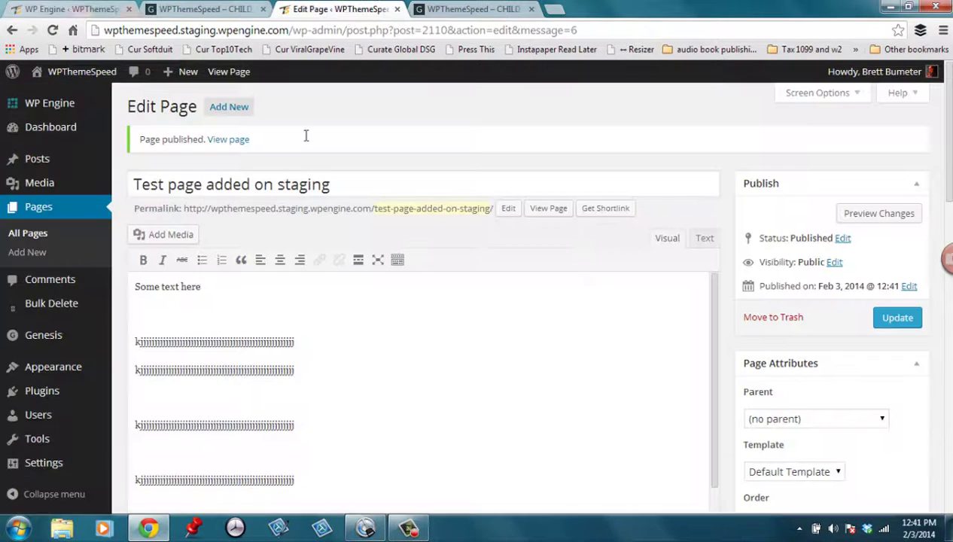
mouse_move(73, 372)
scroll(73, 372, "down", 2)
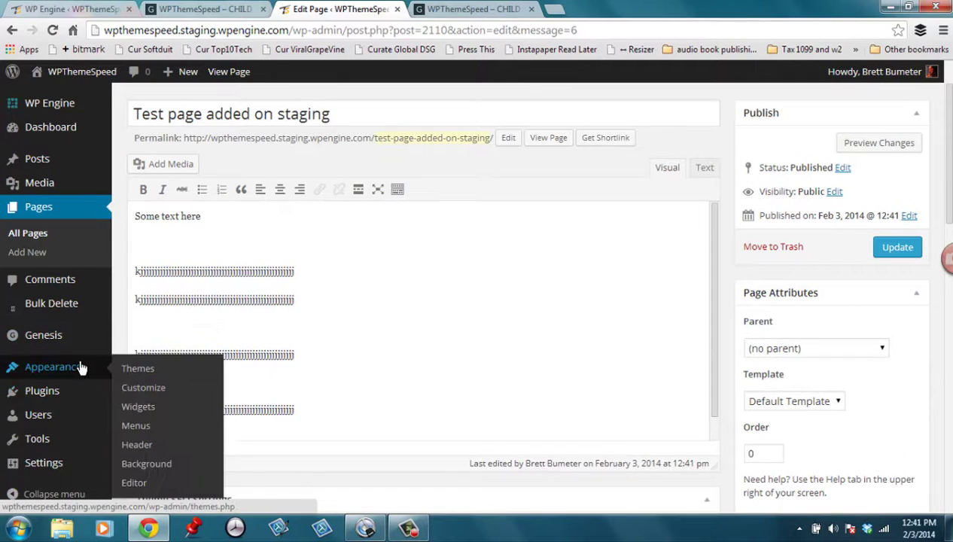
left_click(146, 427)
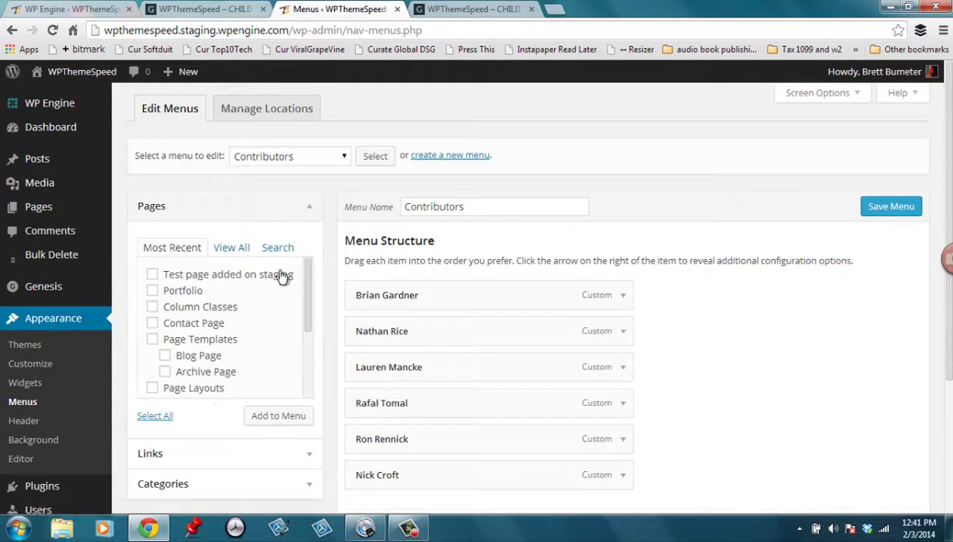
- Select and load Primary Navigation as the menu to edit
left_click(152, 274)
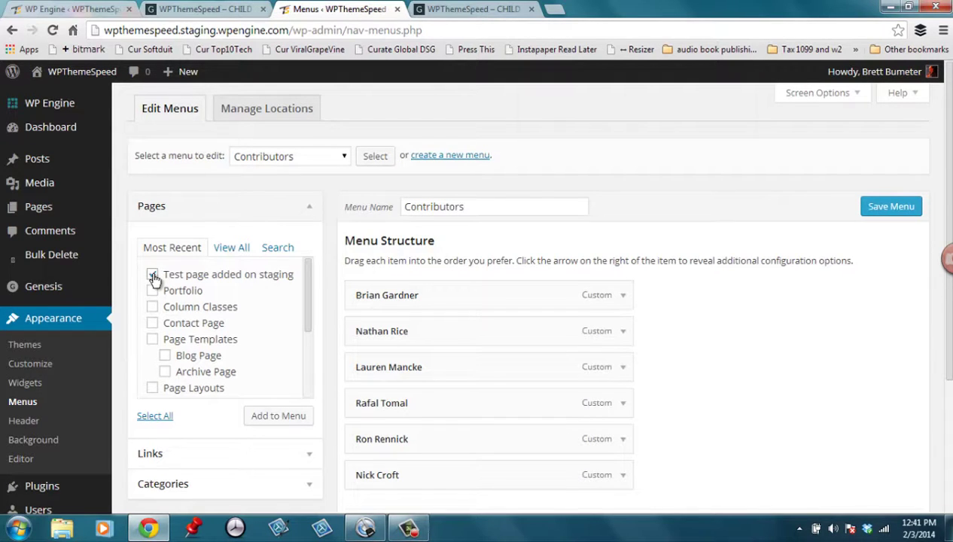
left_click(345, 157)
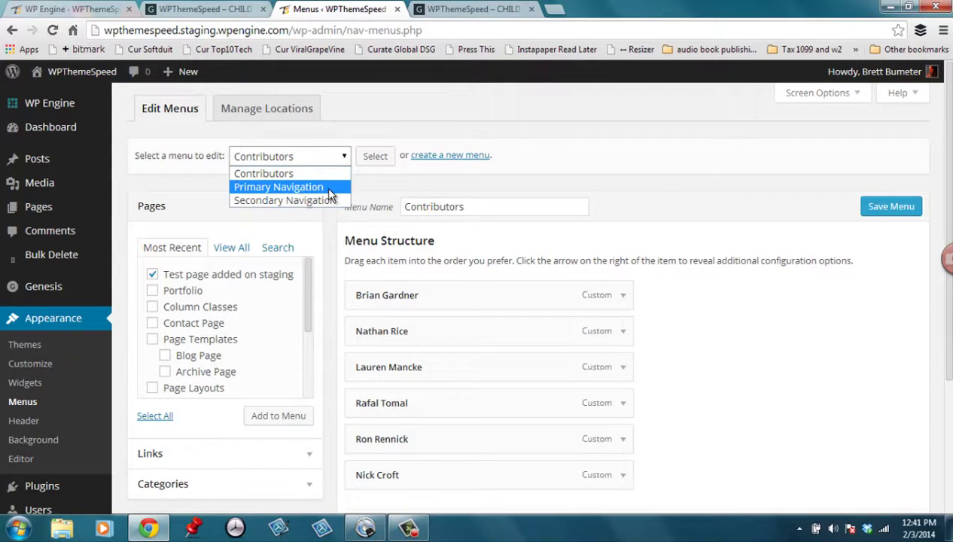
left_click(329, 188)
left_click(368, 161)
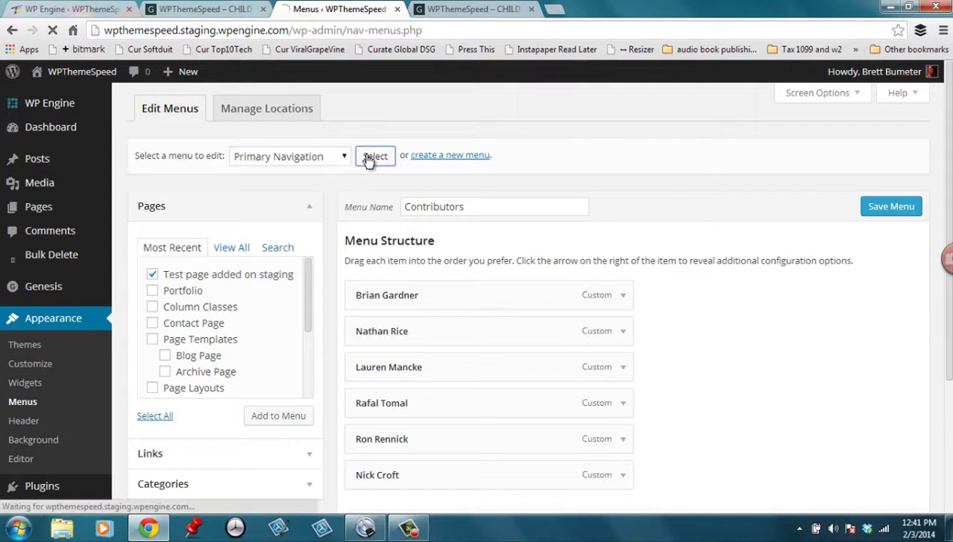
- Add 'Test page added on staging' to the Primary Navigation menu
scroll(644, 269, "down", 2)
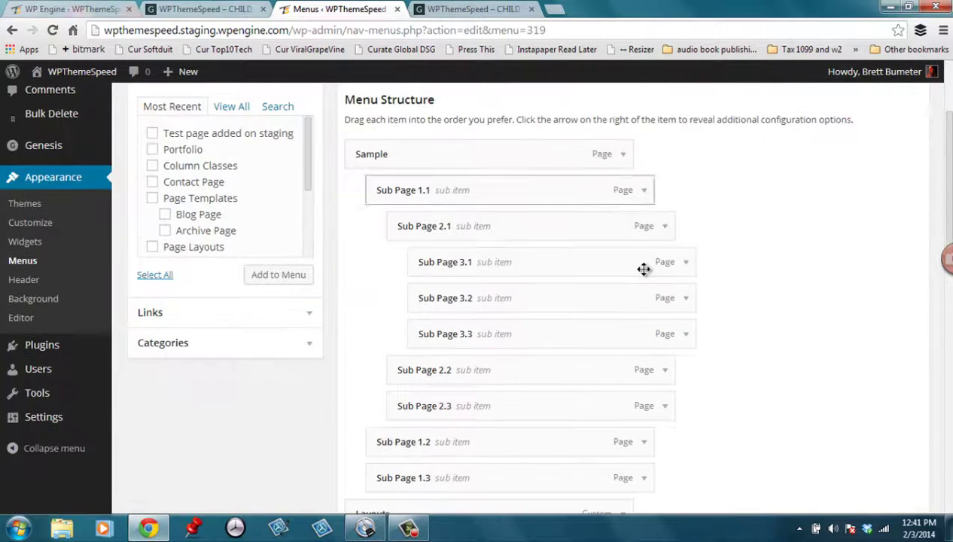
scroll(644, 270, "down", 10)
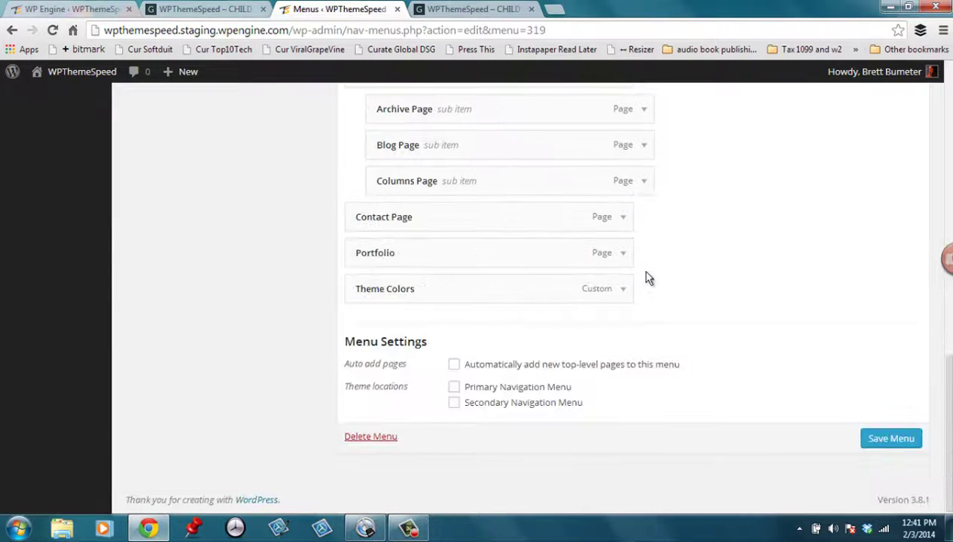
scroll(647, 276, "up", 12)
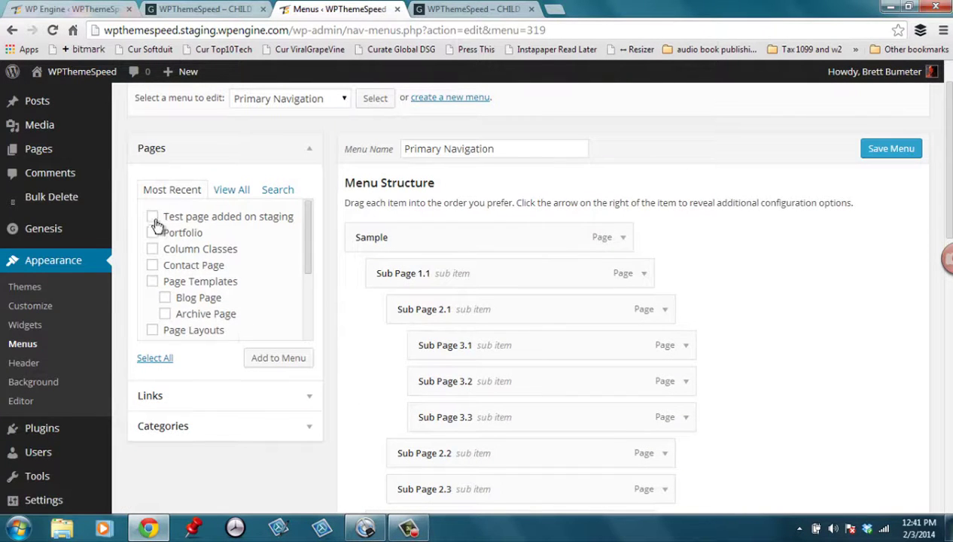
left_click(153, 218)
left_click(271, 361)
- Change the new menu item's Navigation Label to 'From Staging' and save the menu
scroll(777, 311, "down", 1)
scroll(777, 311, "up", 2)
scroll(778, 311, "down", 5)
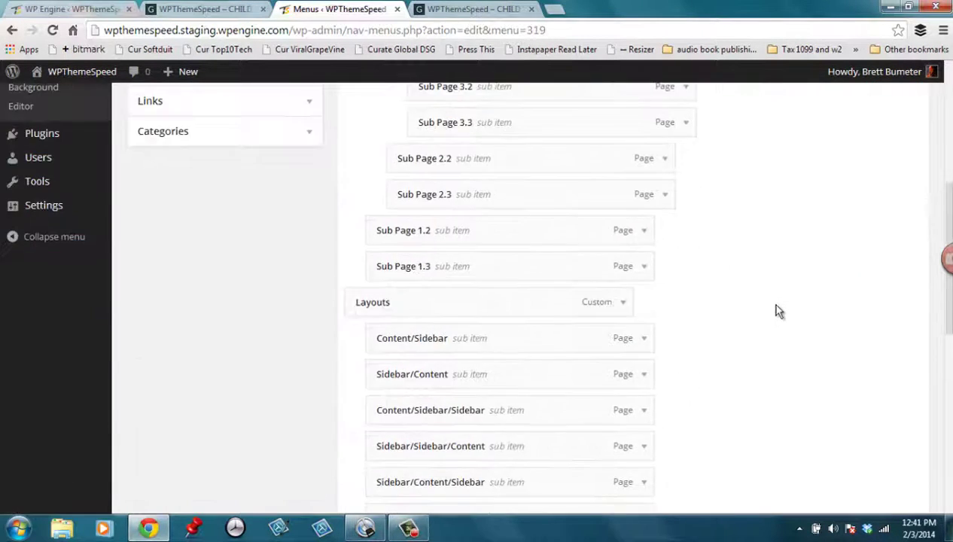
scroll(778, 311, "down", 5)
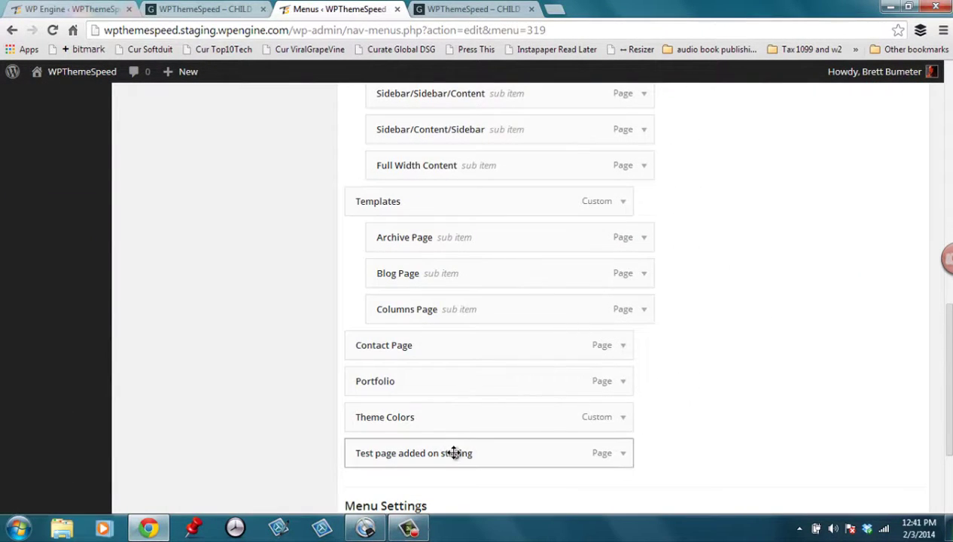
left_click(623, 458)
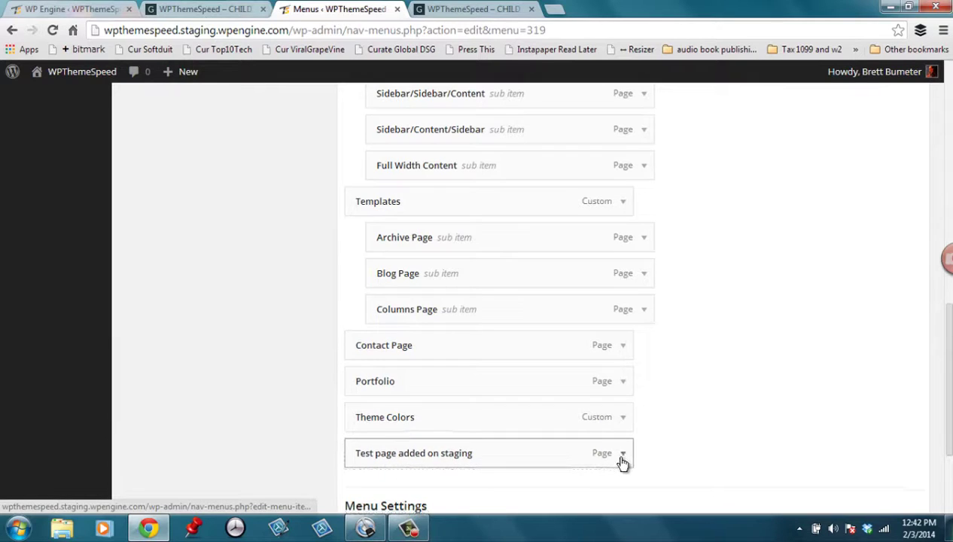
scroll(703, 379, "down", 2)
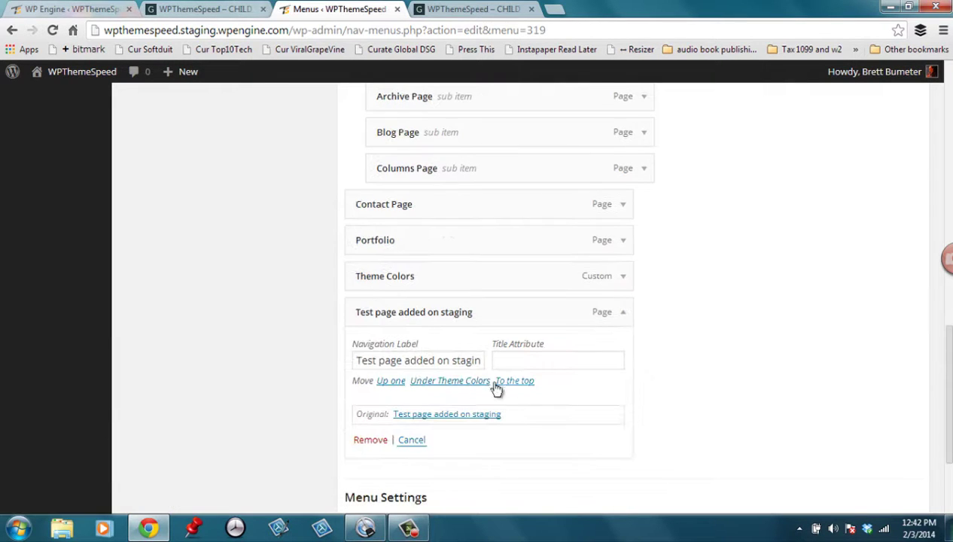
left_click_drag(453, 363, 180, 392)
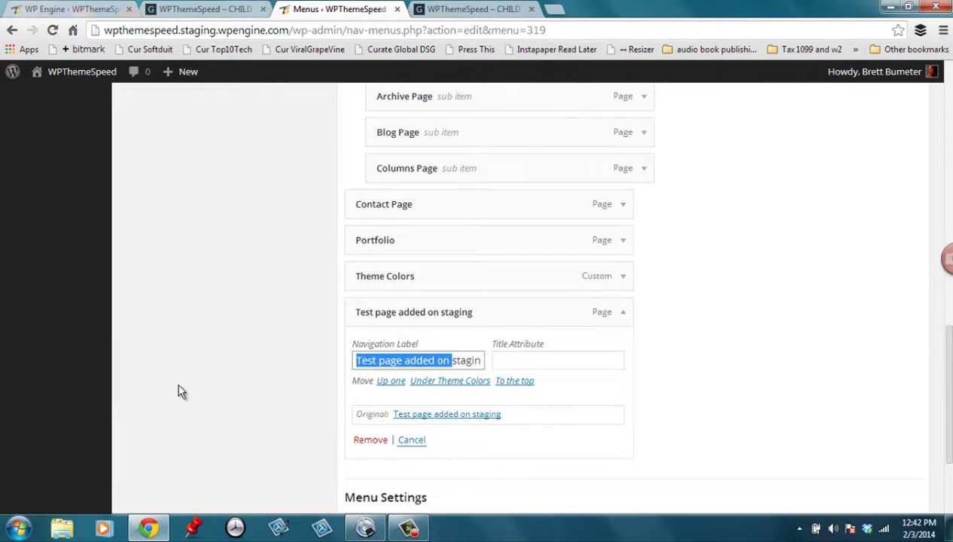
type("From Staging")
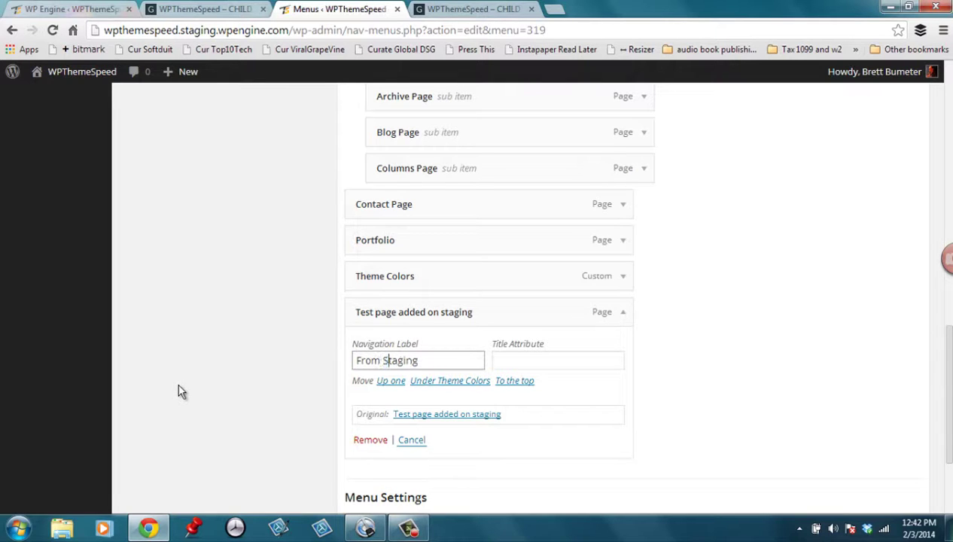
scroll(694, 273, "down", 2)
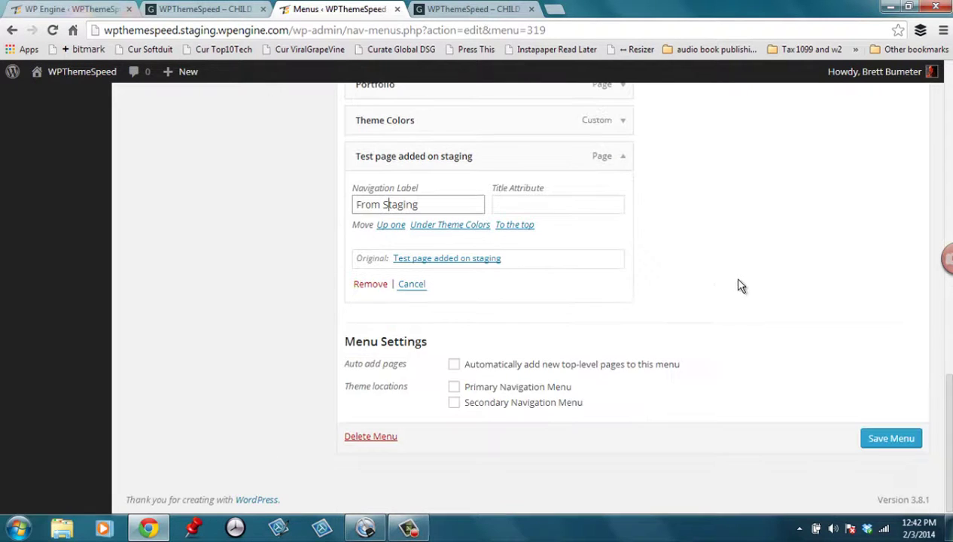
left_click(892, 439)
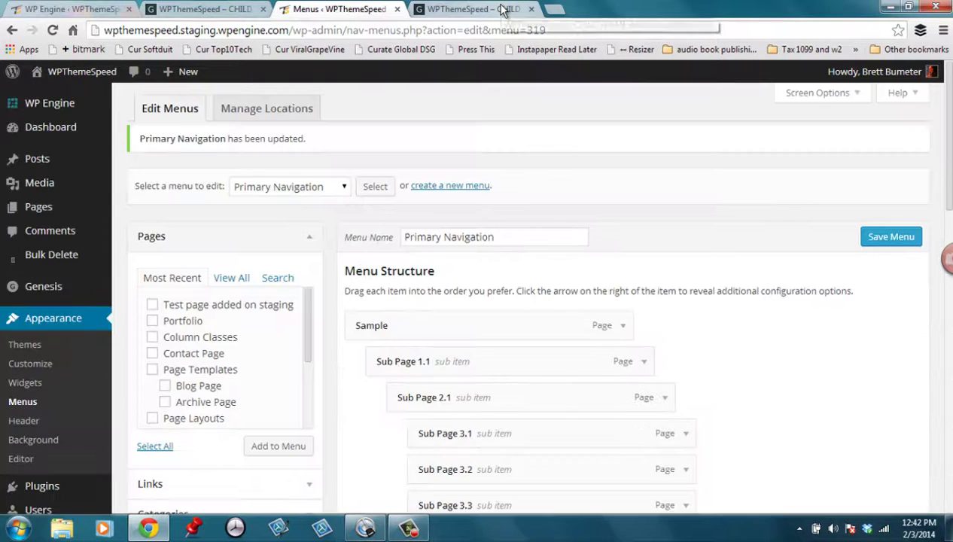
- Reload the staging front end, follow the 'From Staging' nav link, then return home
left_click(503, 9)
left_click(52, 30)
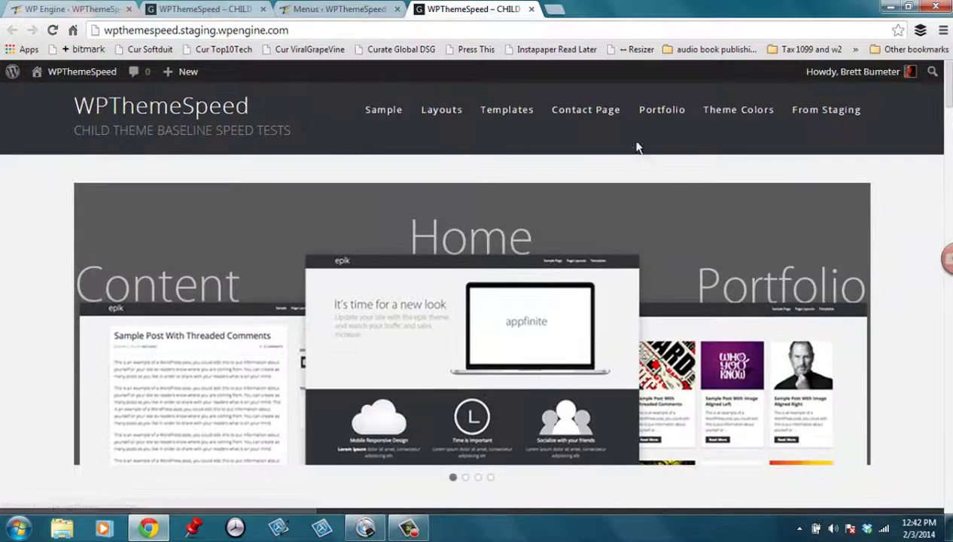
left_click(812, 113)
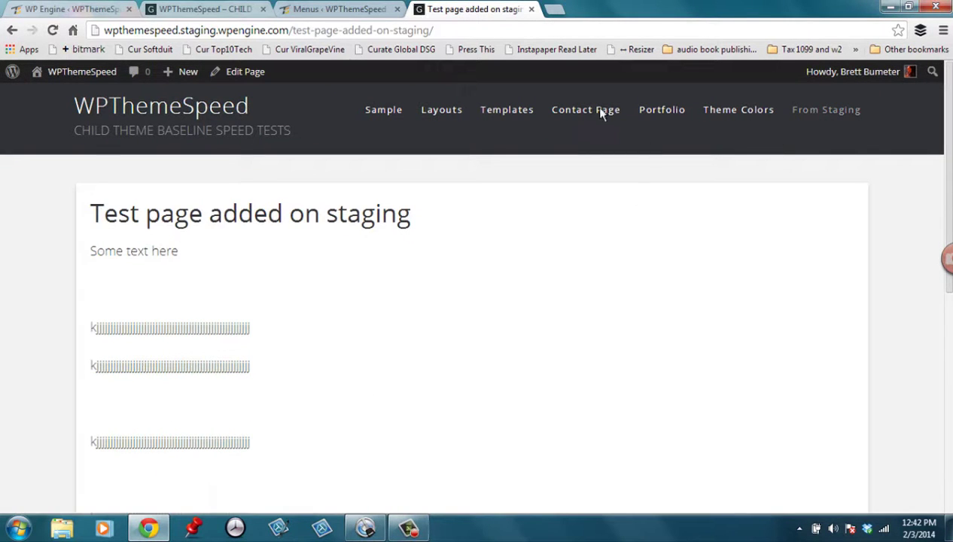
left_click(11, 31)
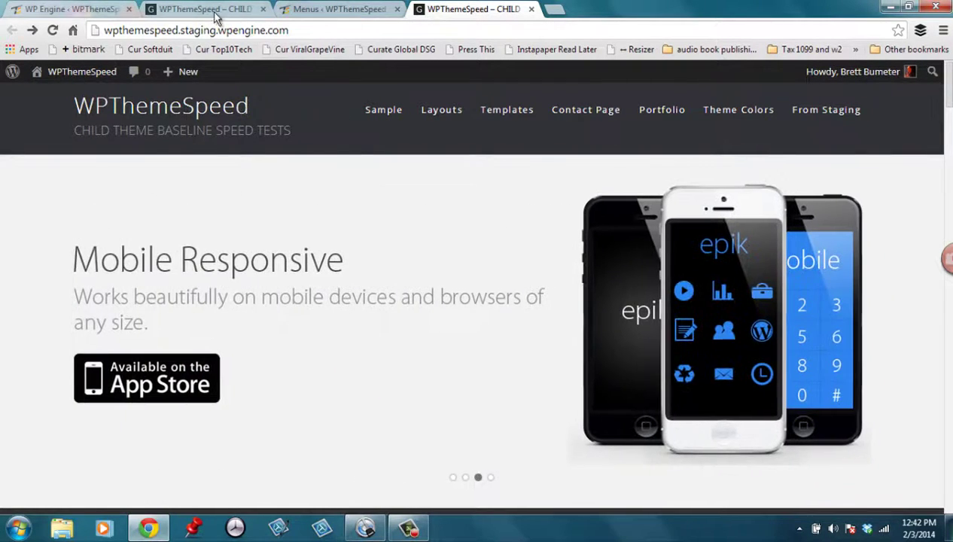
- Check the live homepage, then bring up the live site's WP Engine Staging settings
left_click(214, 10)
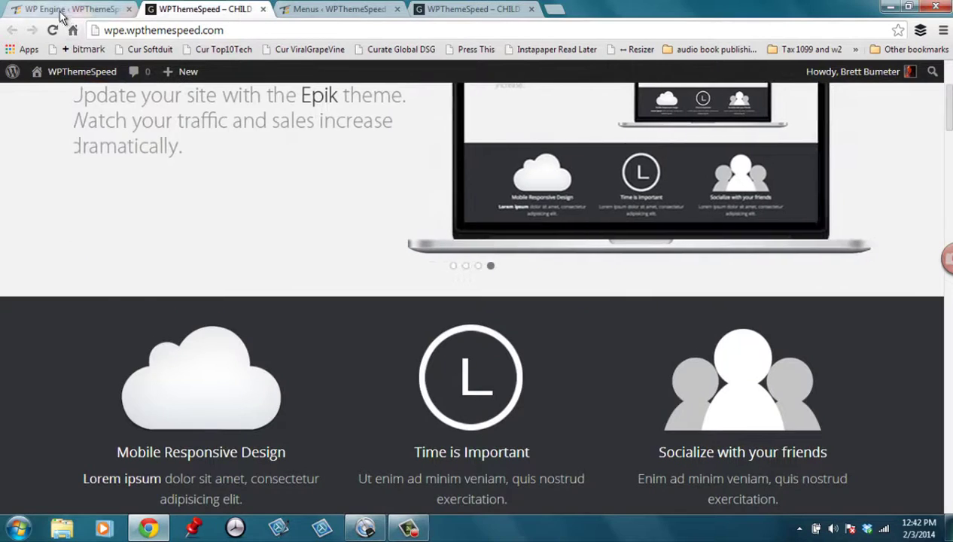
left_click(64, 9)
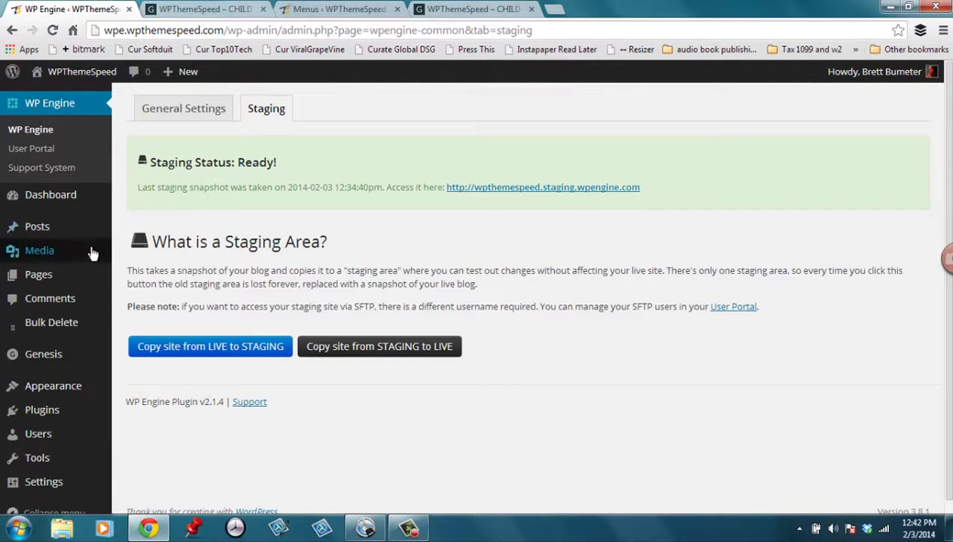
mouse_move(87, 238)
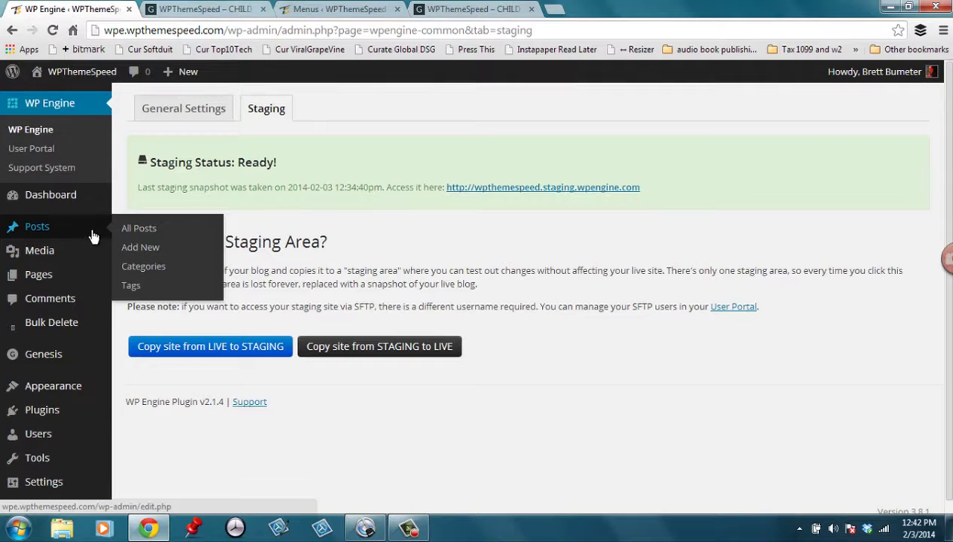
- Publish a new post 'Another Blog Article' with pasted placeholder lines, filed under Category #1
left_click(144, 249)
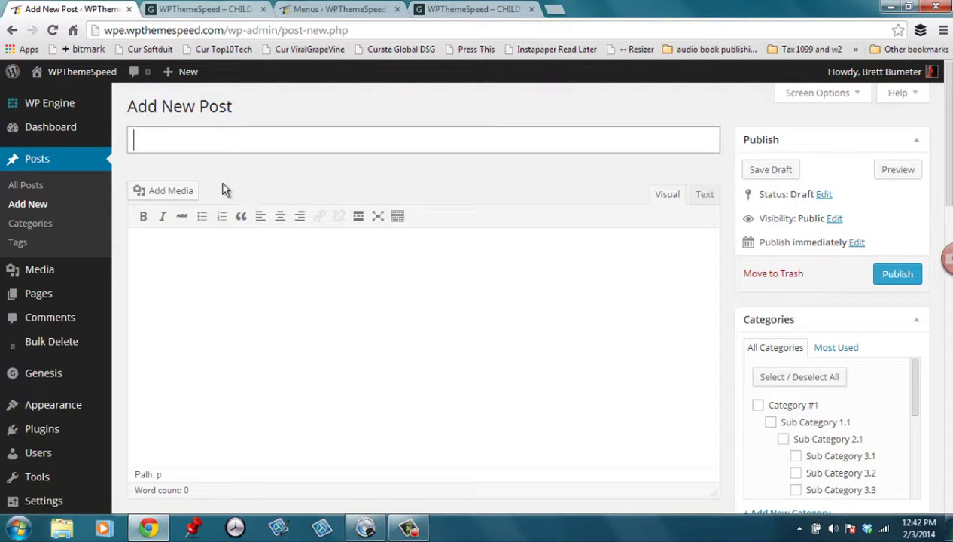
type("Another Bl")
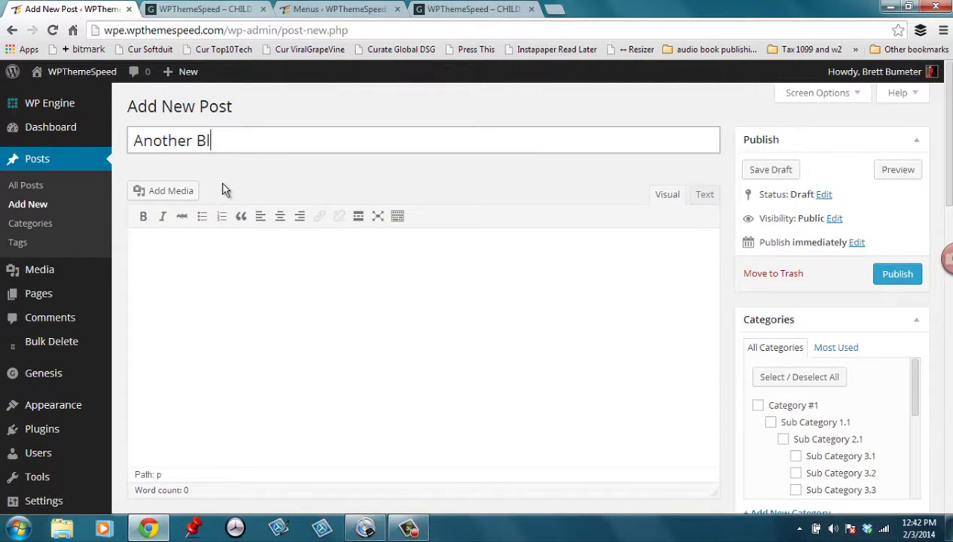
type("og Article")
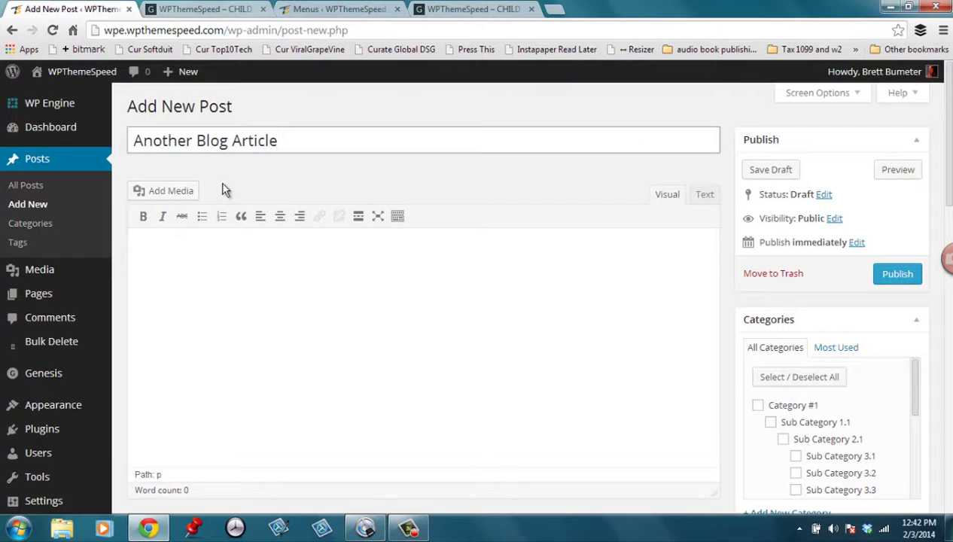
left_click(312, 286)
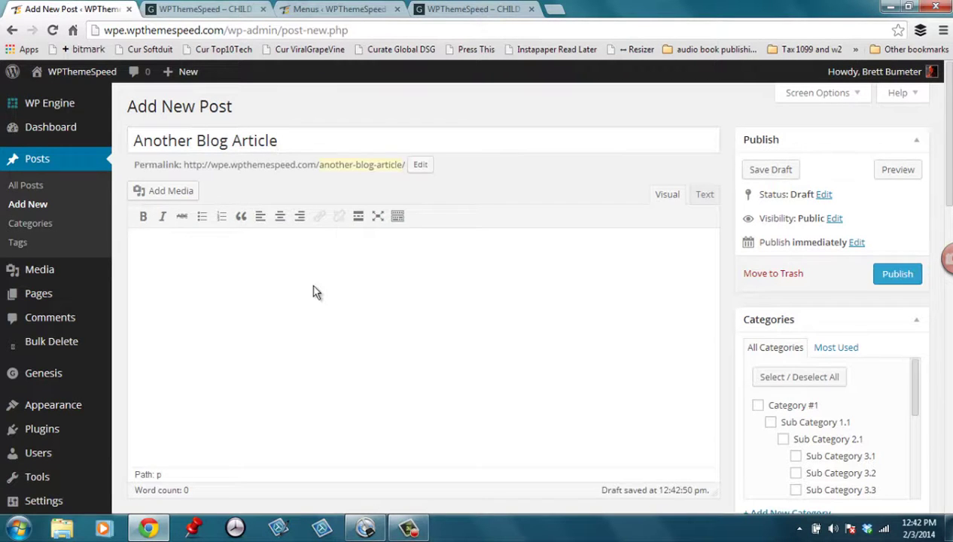
key("ctrl+v")
key("ctrl+v")
key("ctrl+v")
key("ctrl+v")
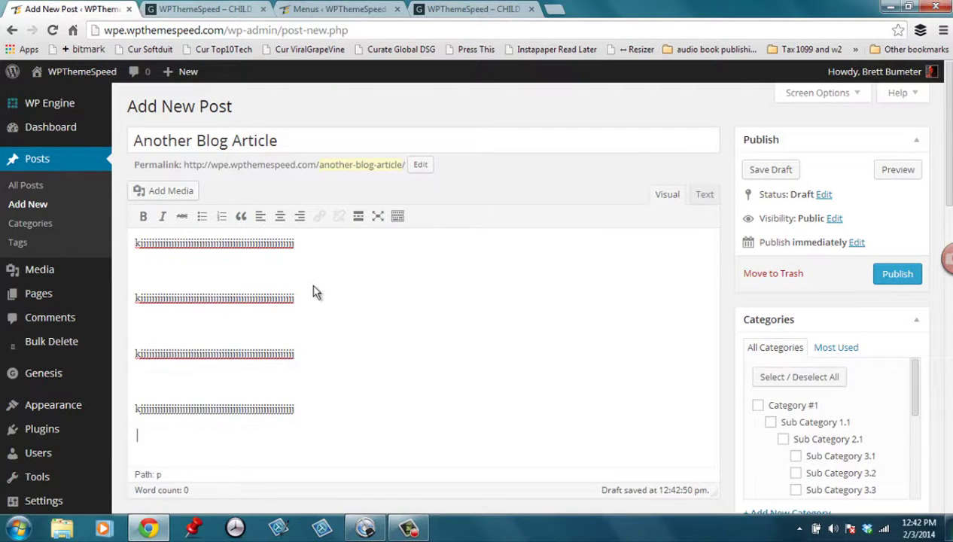
scroll(318, 288, "up", 1)
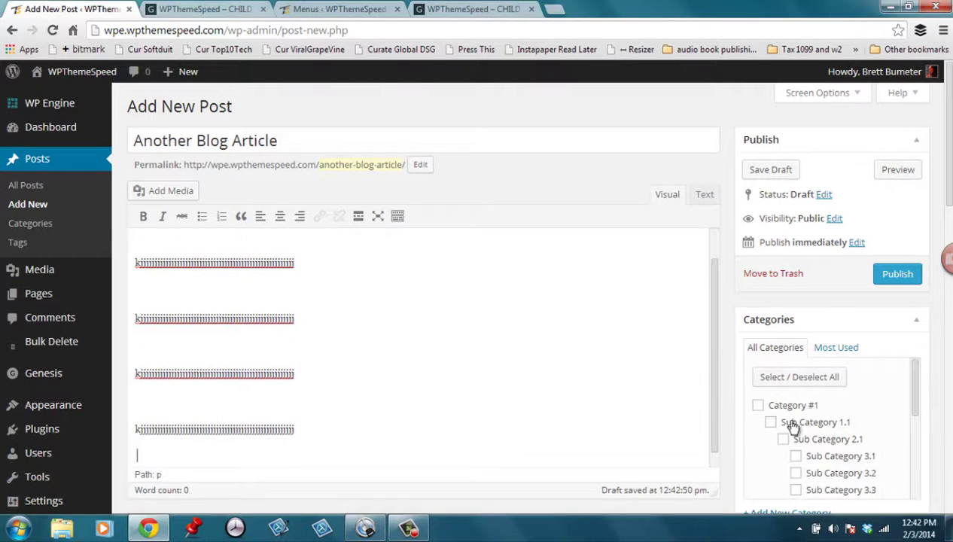
left_click(758, 407)
left_click(895, 275)
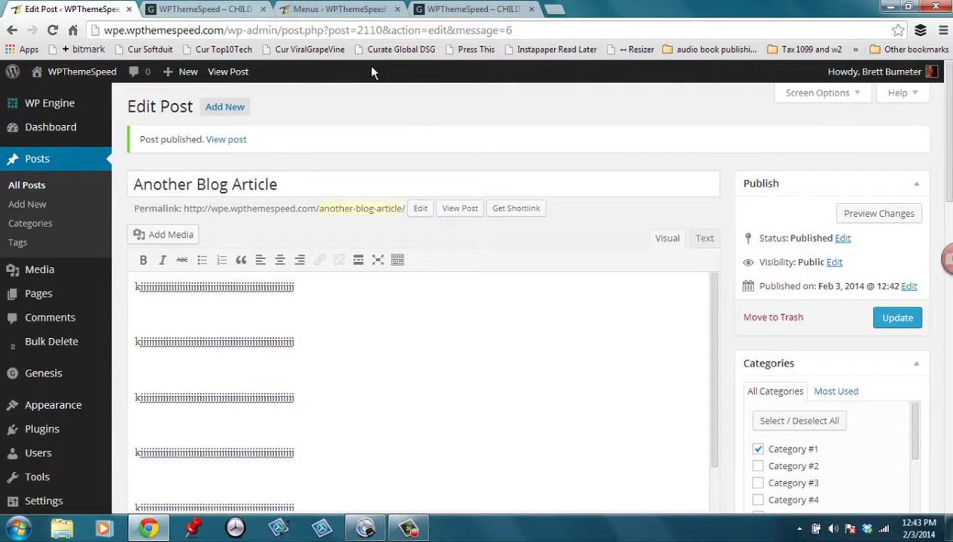
left_click(199, 14)
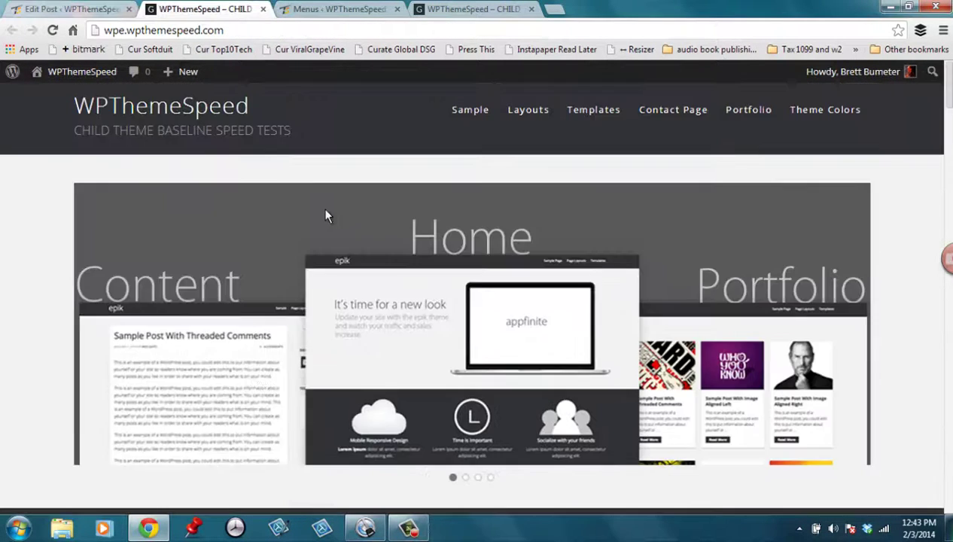
- Reload the live homepage, open Portfolio, view 'Another Blog Article', and return to Portfolio
left_click(54, 31)
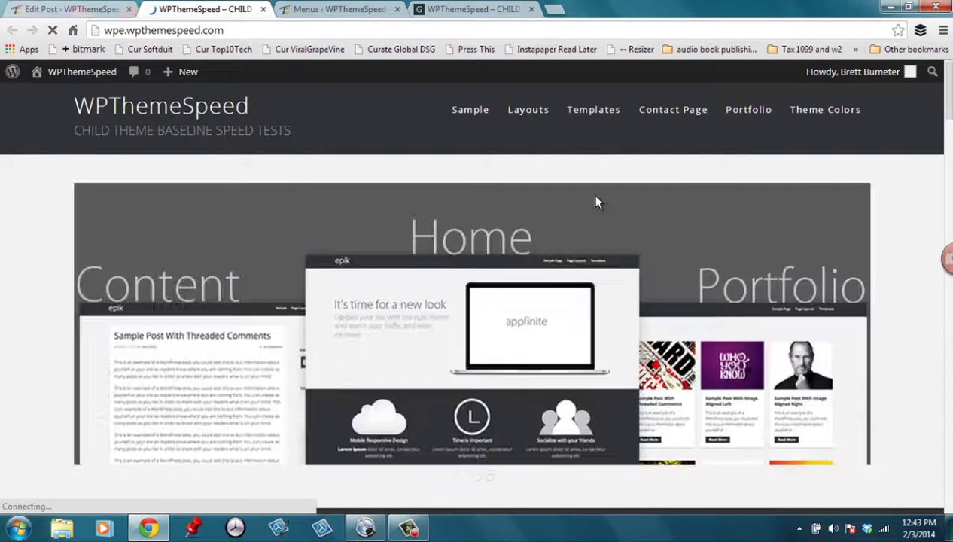
scroll(573, 226, "down", 2)
scroll(576, 239, "down", 15)
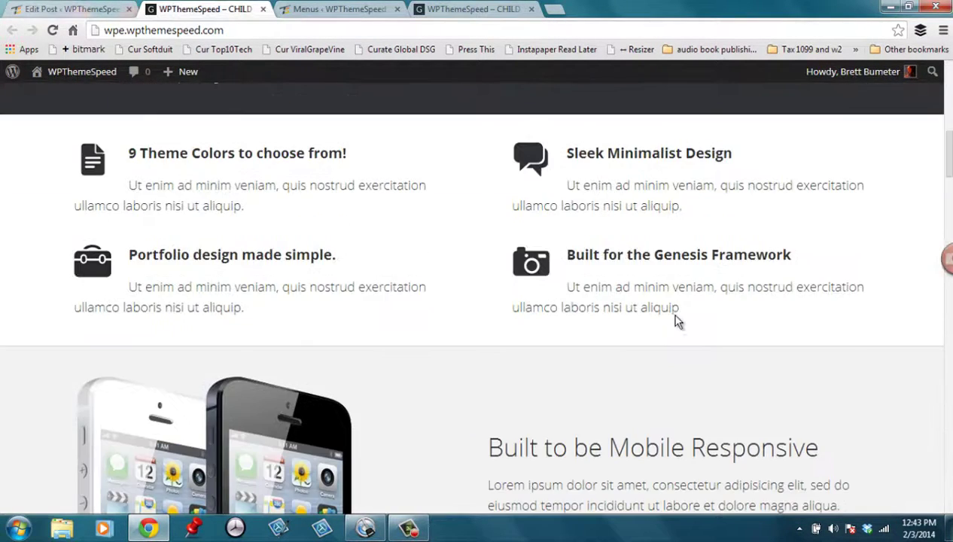
scroll(678, 322, "up", 15)
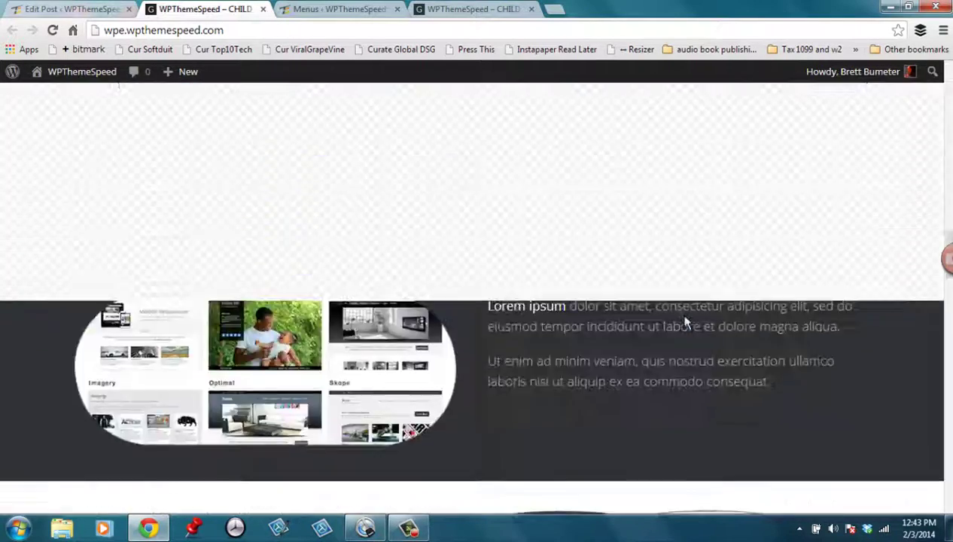
scroll(686, 323, "up", 2)
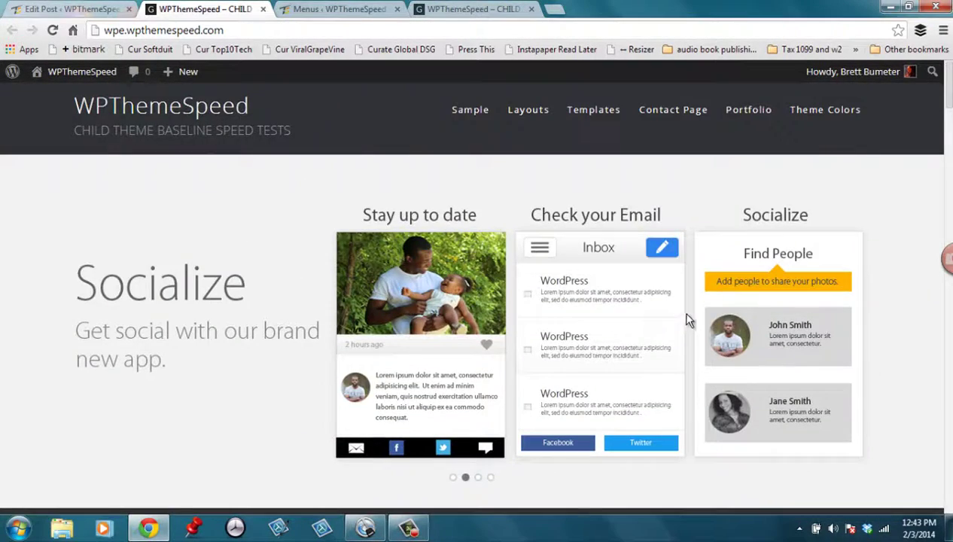
left_click(750, 110)
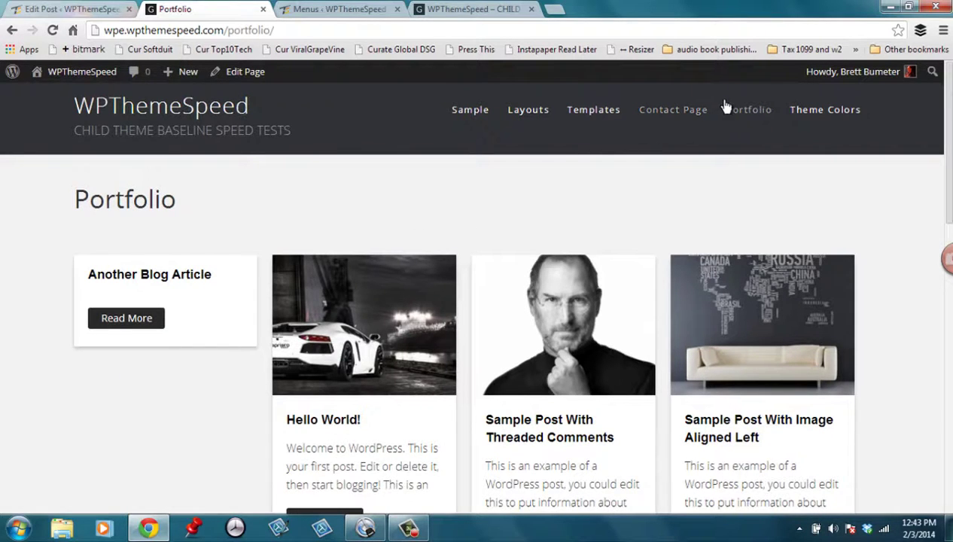
left_click(136, 282)
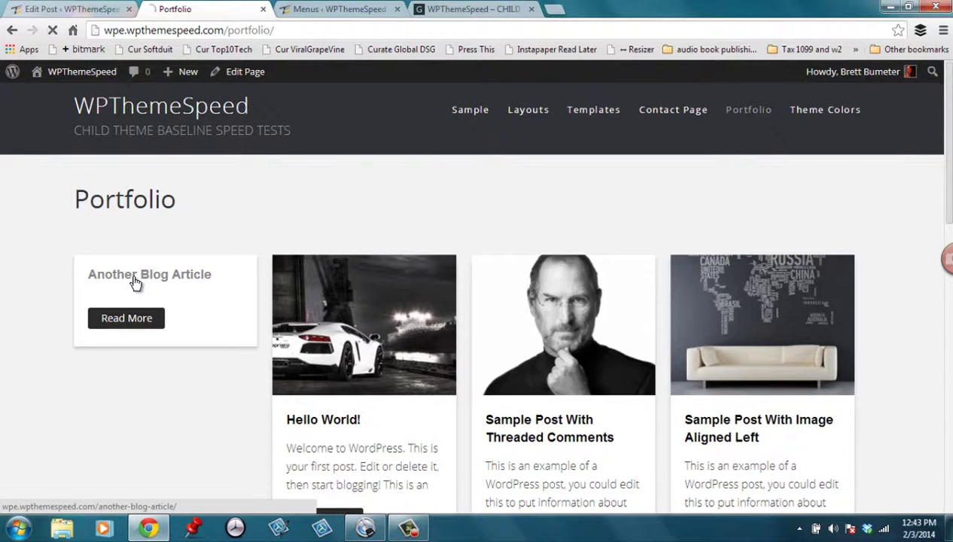
scroll(286, 301, "down", 3)
scroll(311, 324, "up", 5)
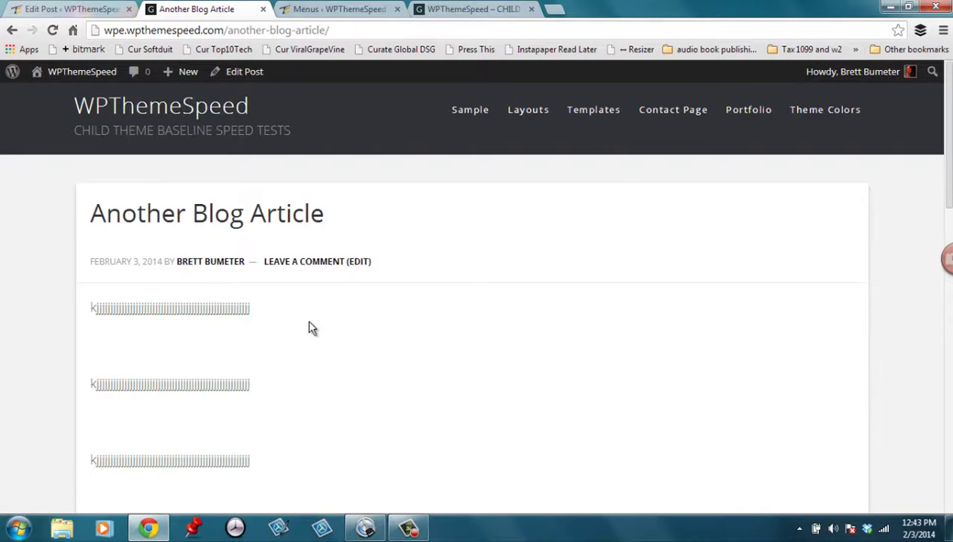
left_click(12, 31)
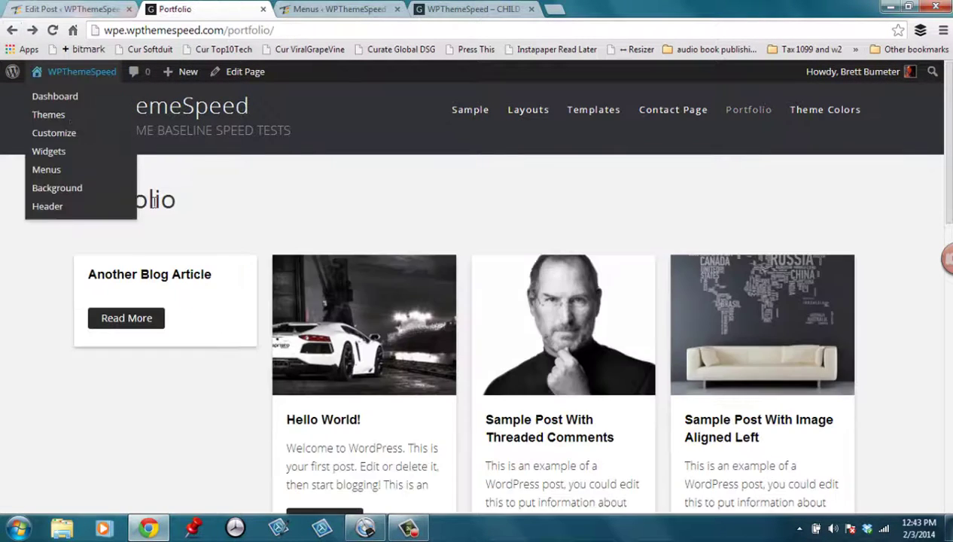
- Open the staging site's WP Engine page to see its warning, then return to the live post editor
left_click(318, 10)
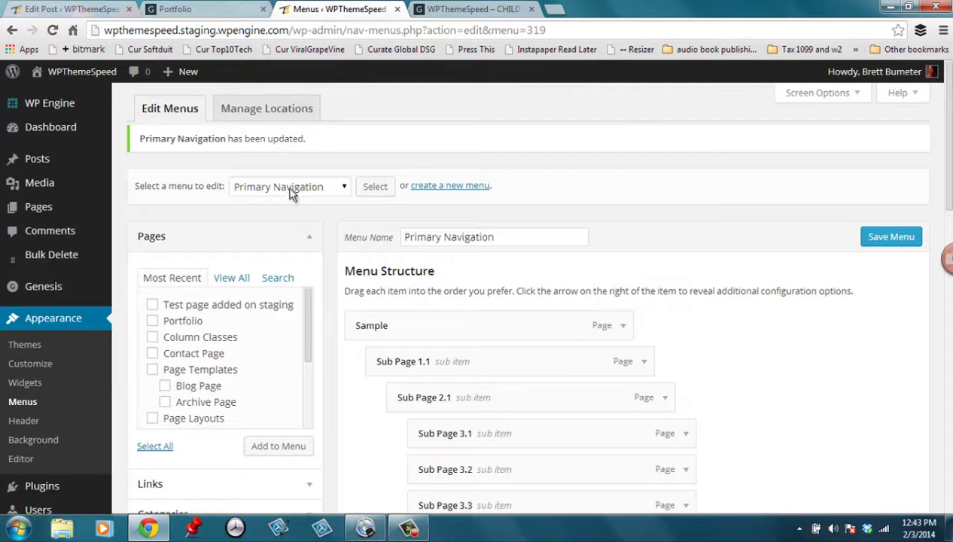
mouse_move(89, 138)
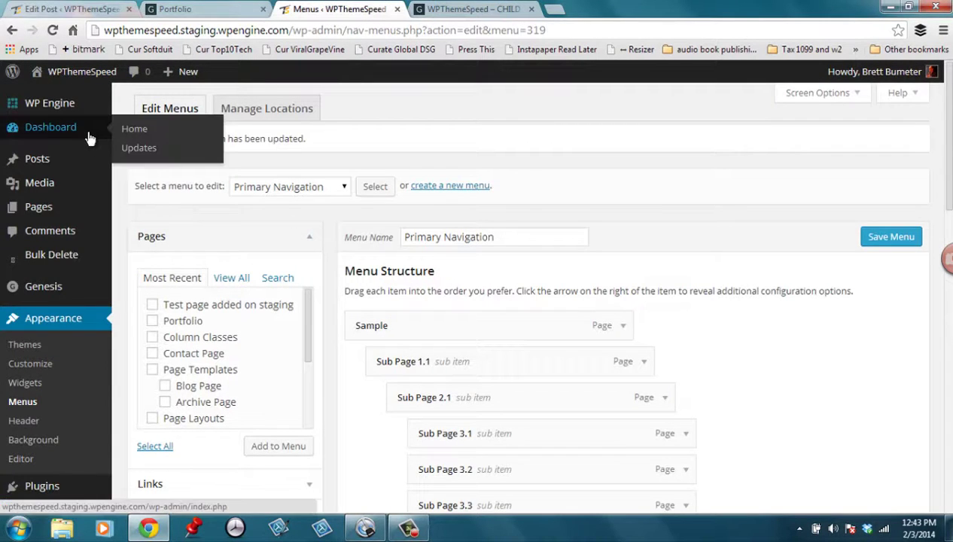
mouse_move(87, 116)
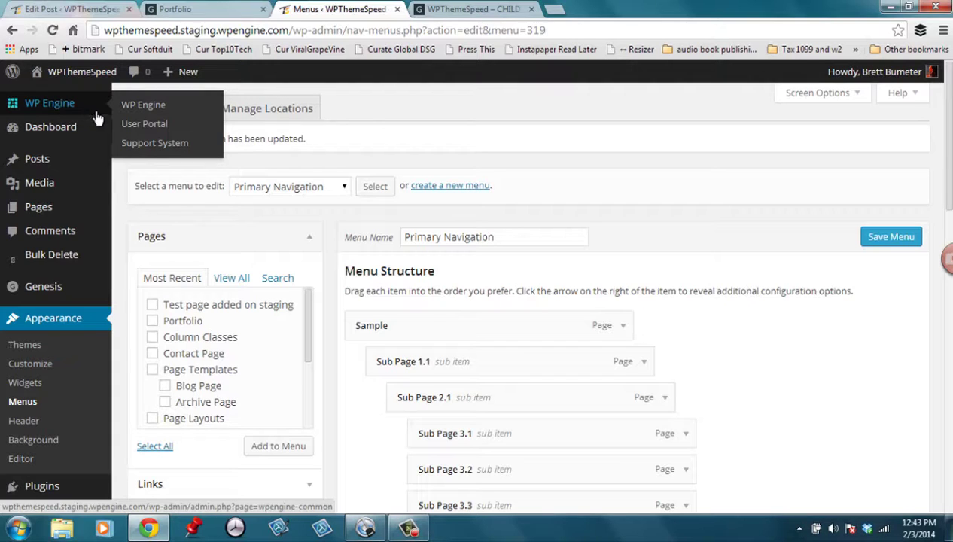
left_click(139, 104)
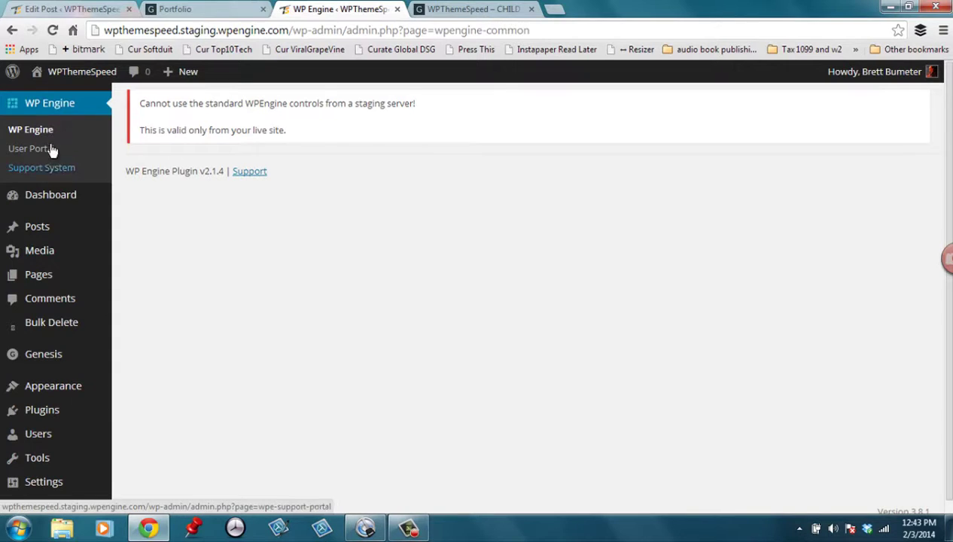
left_click(95, 9)
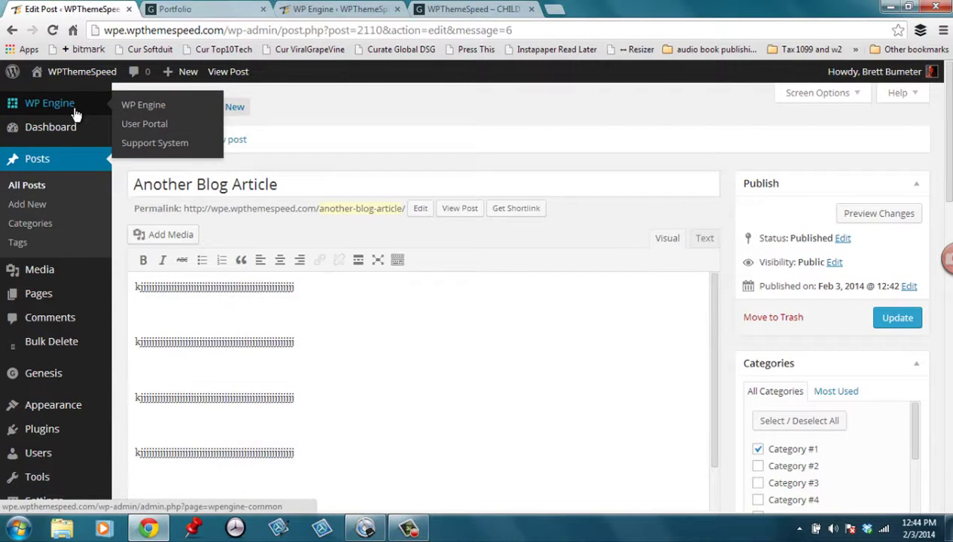
- Open the live site's WP Engine settings on the Staging tab, showing status Ready
left_click(136, 108)
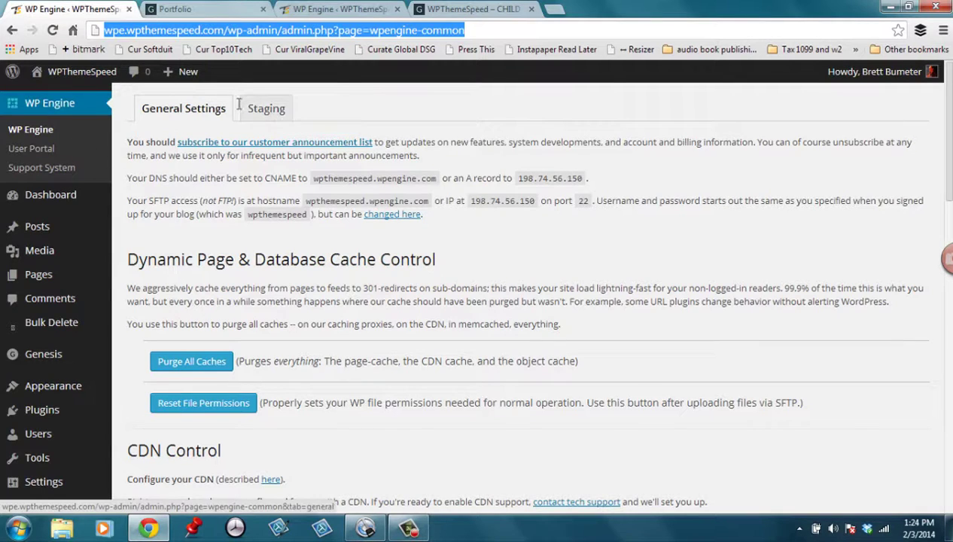
left_click(280, 116)
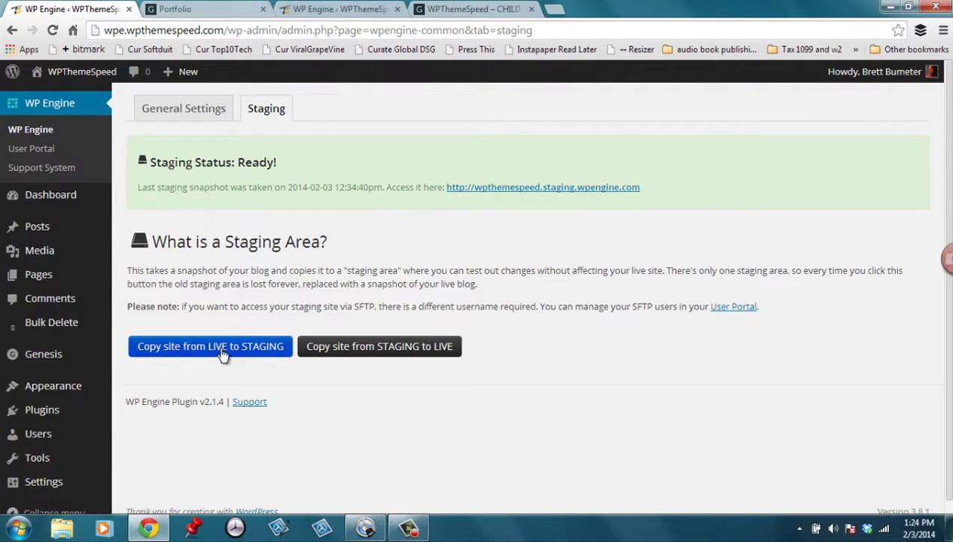
- Submit 'Copy site from STAGING to LIVE' with Database Mode left on Move No Tables
left_click(375, 348)
scroll(549, 410, "down", 2)
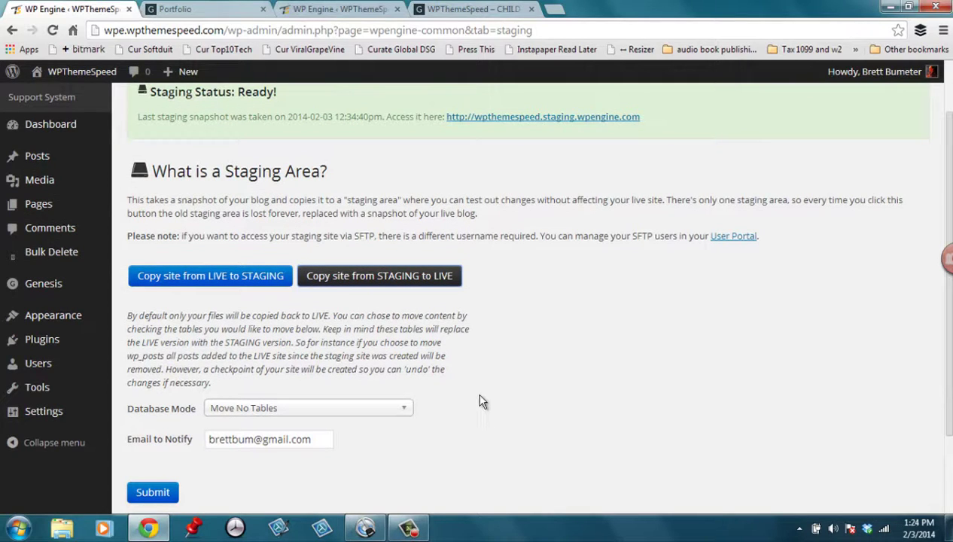
left_click(412, 413)
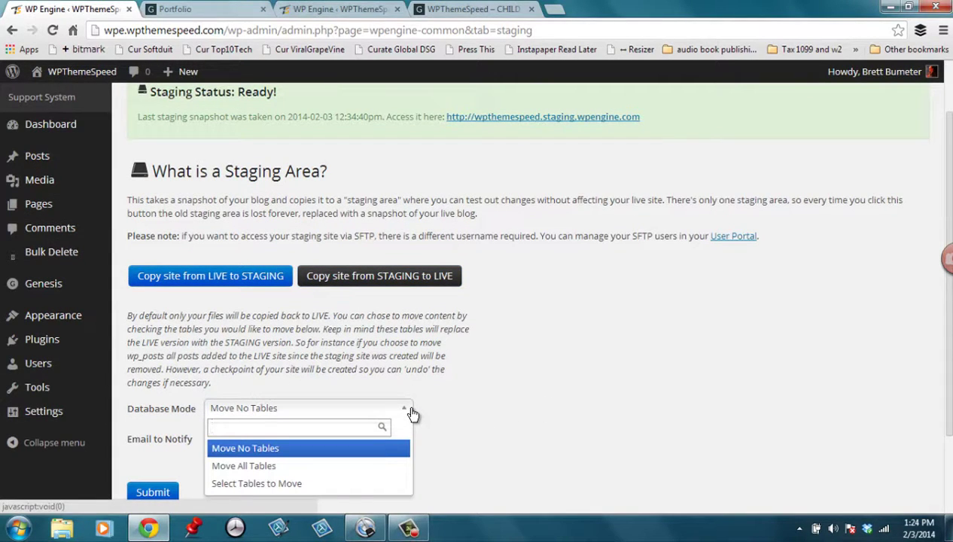
left_click(391, 455)
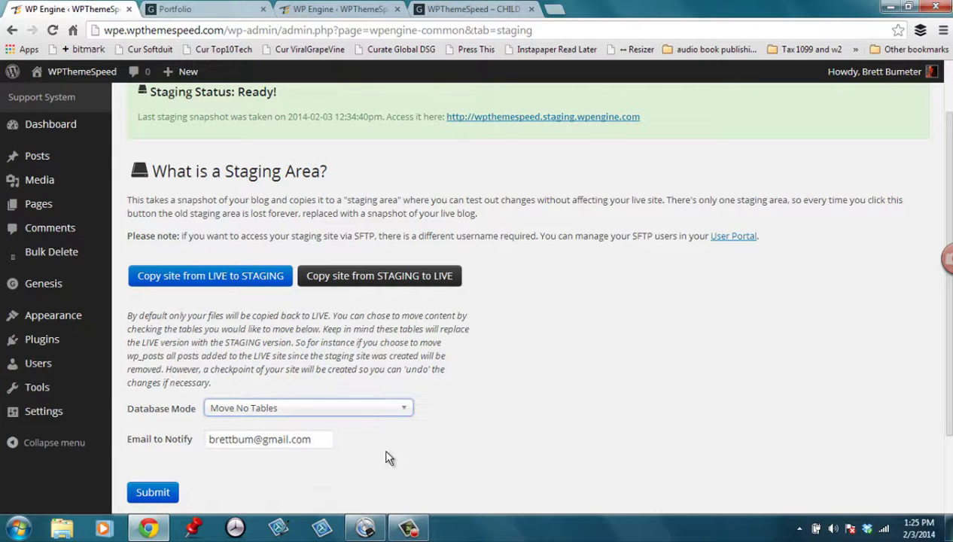
left_click(163, 497)
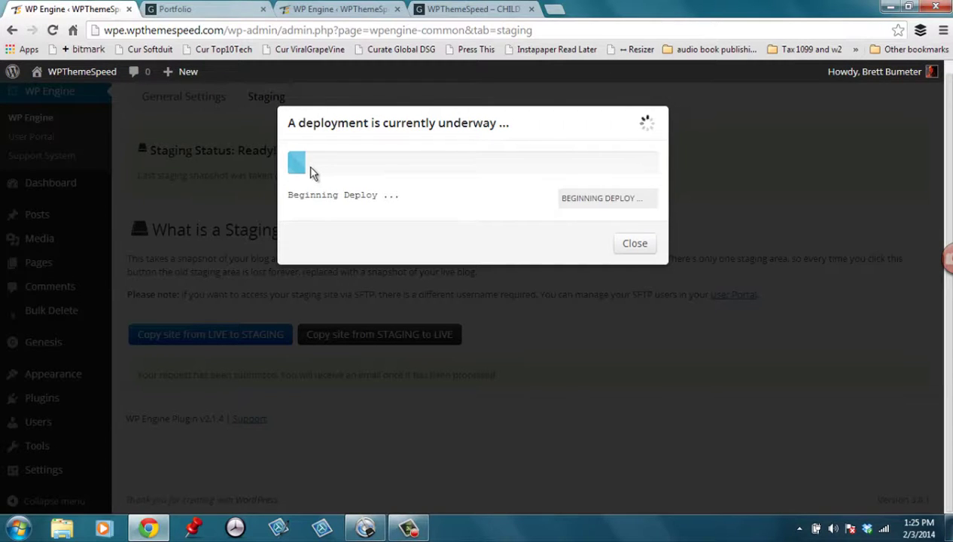
- Close the finished staging-to-live deployment window and bring the live Portfolio page to the front
left_click(418, 533)
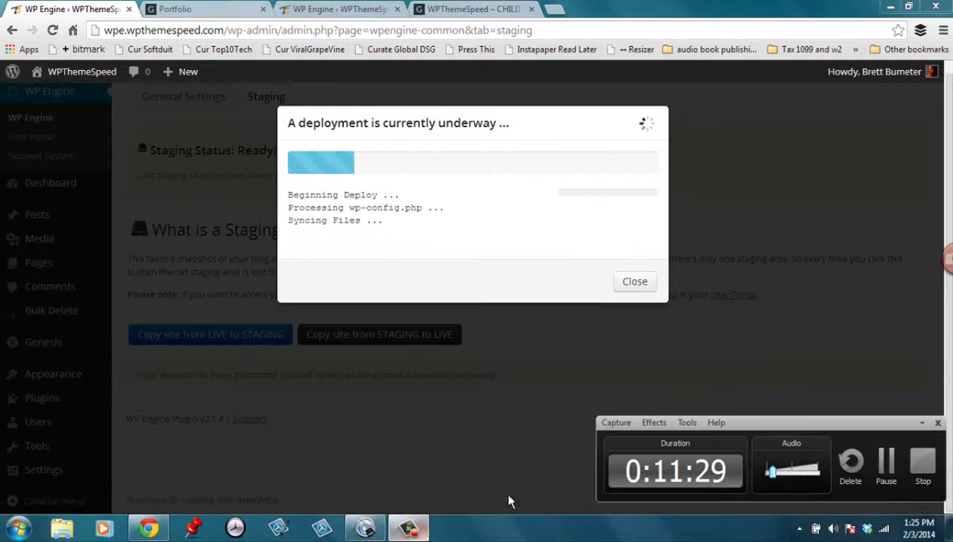
left_click(889, 462)
left_click(694, 420)
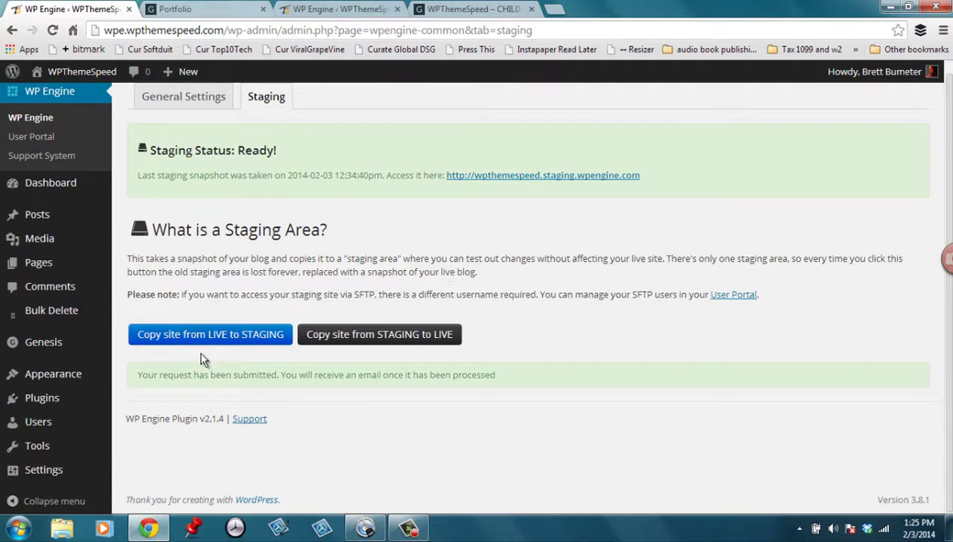
left_click(187, 12)
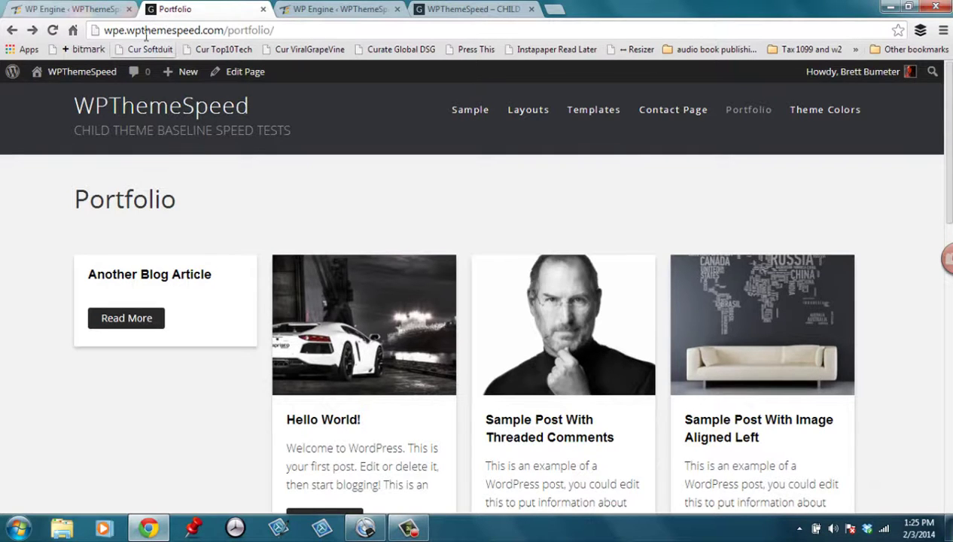
- Reload the live Portfolio page to pick up the deployed changes
left_click(333, 9)
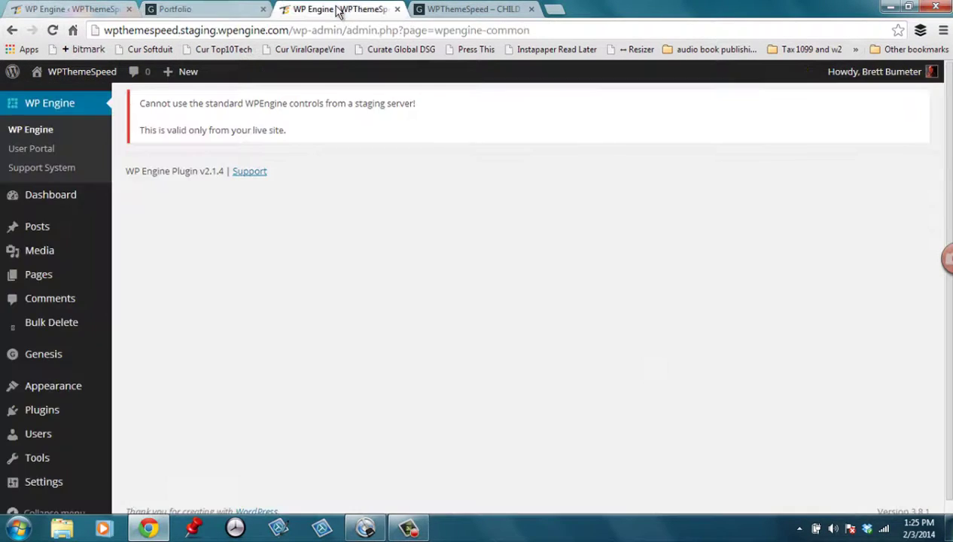
left_click(222, 11)
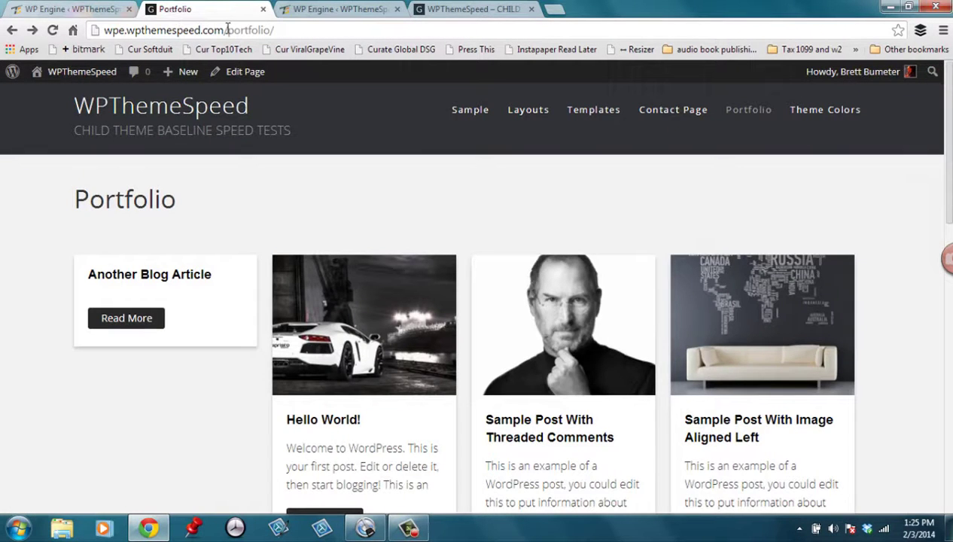
left_click(229, 32)
key("Return")
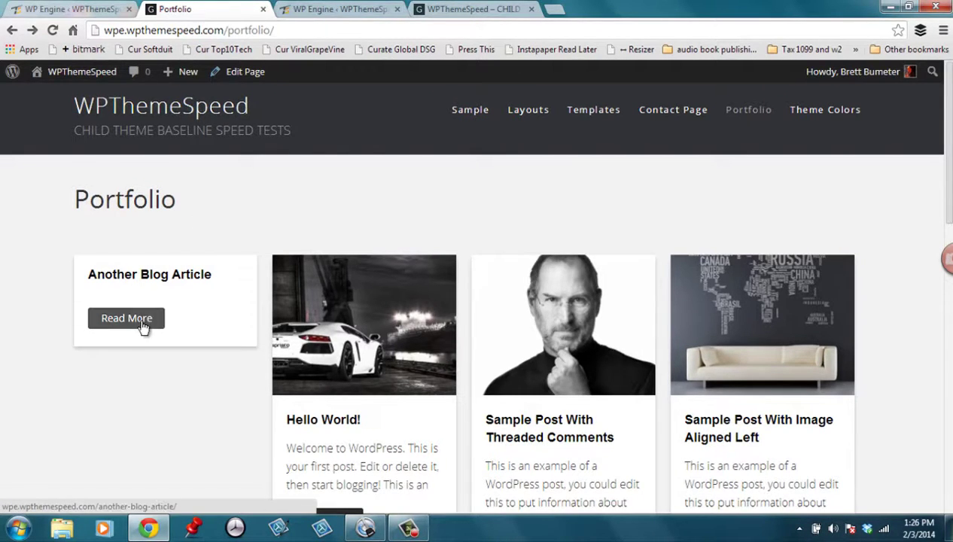
- Compare the live and staging homepages for the From Staging item, then return to WP Engine Staging
left_click(194, 113)
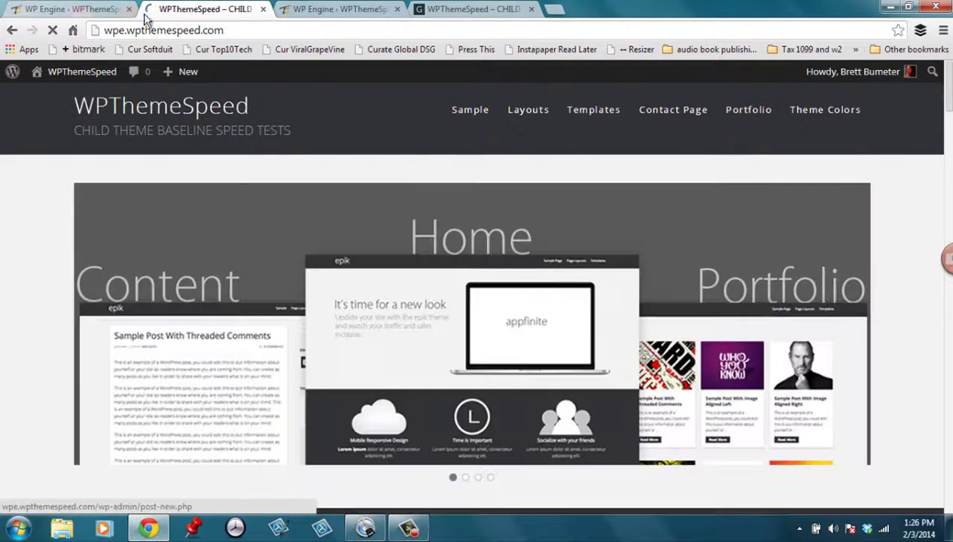
left_click(96, 11)
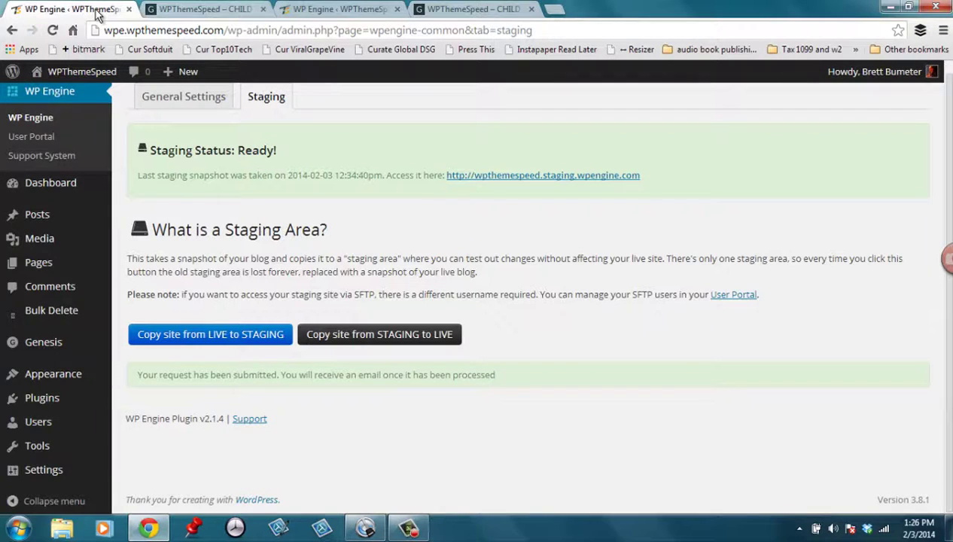
left_click(487, 11)
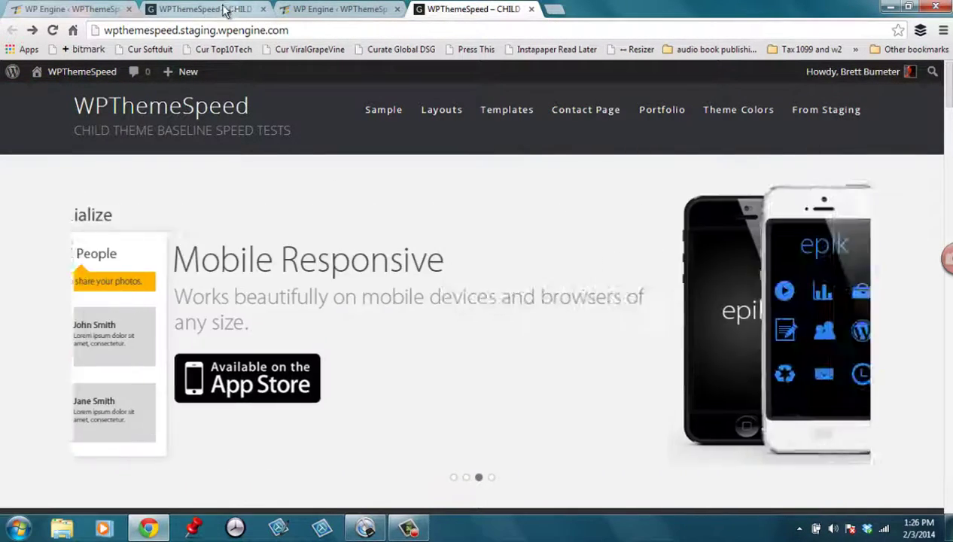
left_click(218, 10)
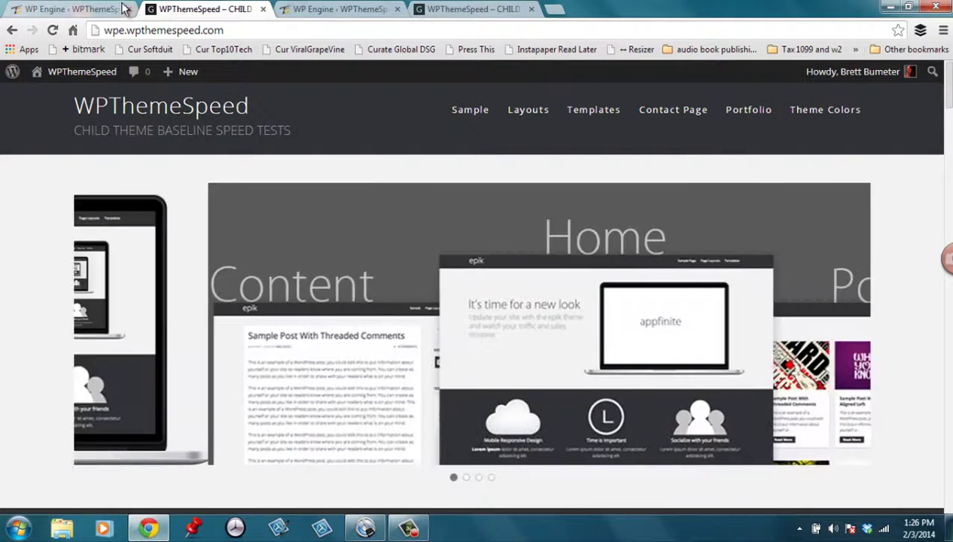
left_click(96, 11)
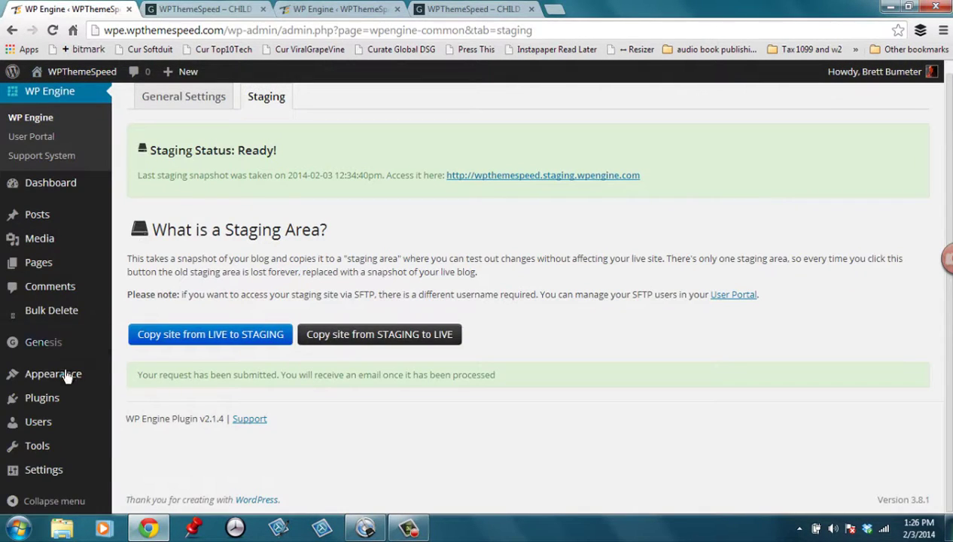
- Open Epik's style.css in the theme file editor and highlight the 'from the staging site' comment
mouse_move(66, 377)
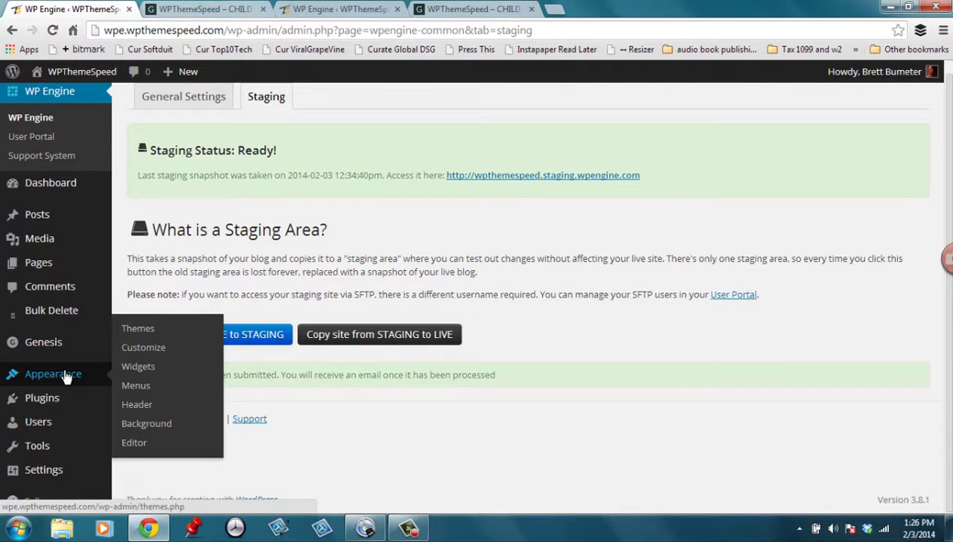
left_click(143, 444)
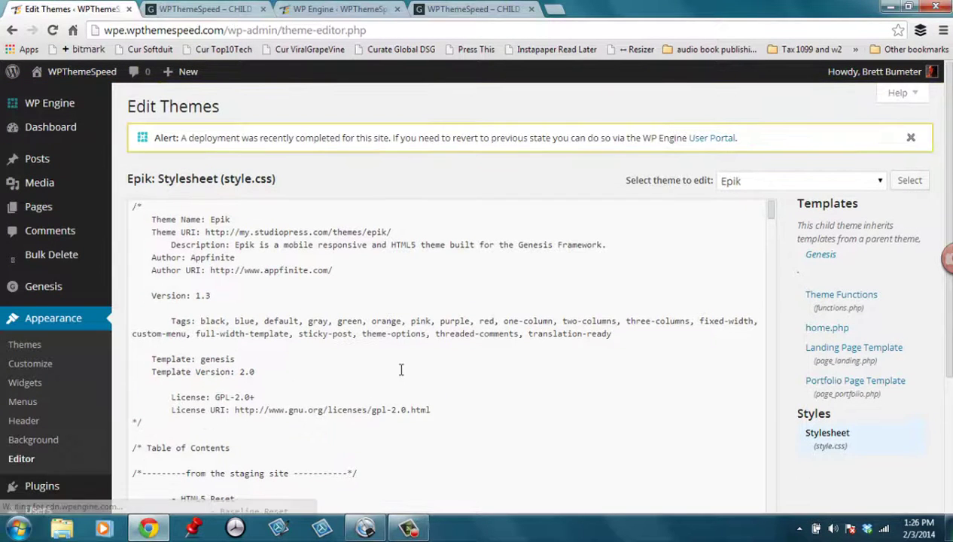
scroll(452, 331, "down", 2)
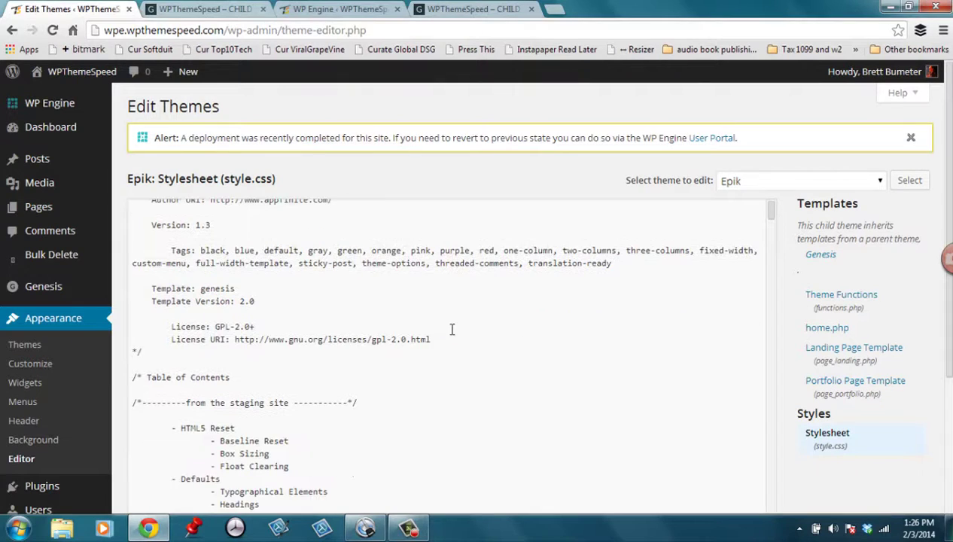
left_click_drag(387, 401, 119, 401)
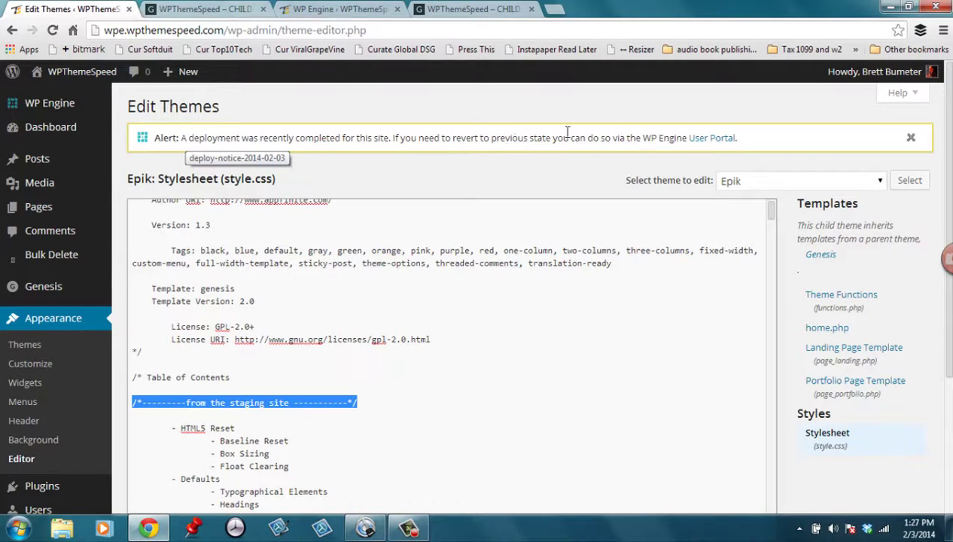
- Open the wpthemespeed install's Backup Points in the WP Engine User Portal
left_click(723, 143)
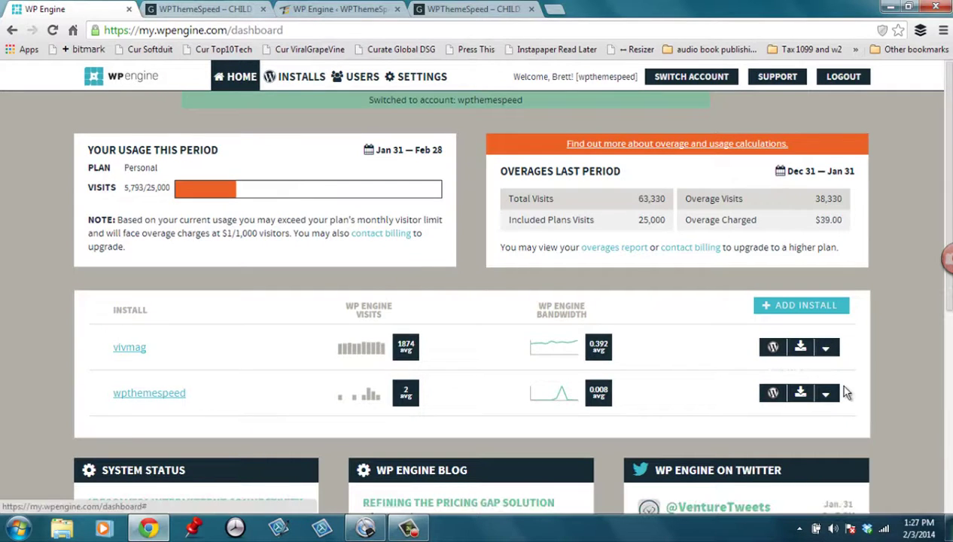
left_click(825, 392)
scroll(832, 399, "down", 1)
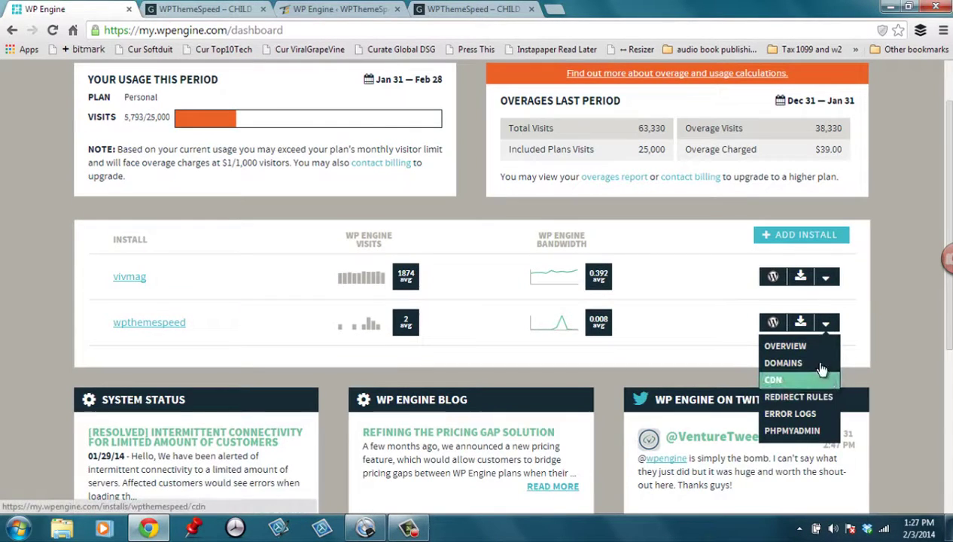
left_click(806, 348)
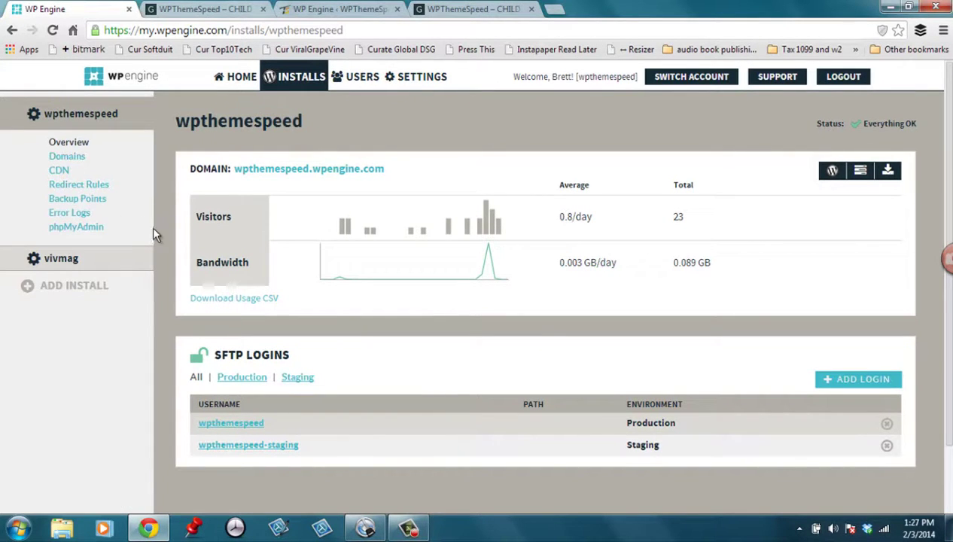
left_click(93, 205)
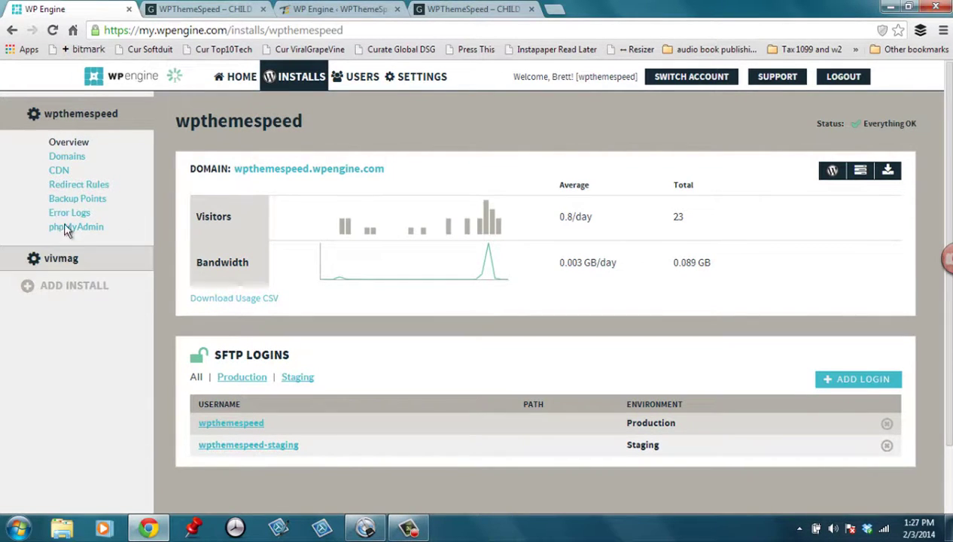
- Inspect the latest daily and 'Before deploying from staging' checkpoints, then close the portal tab
left_click(79, 200)
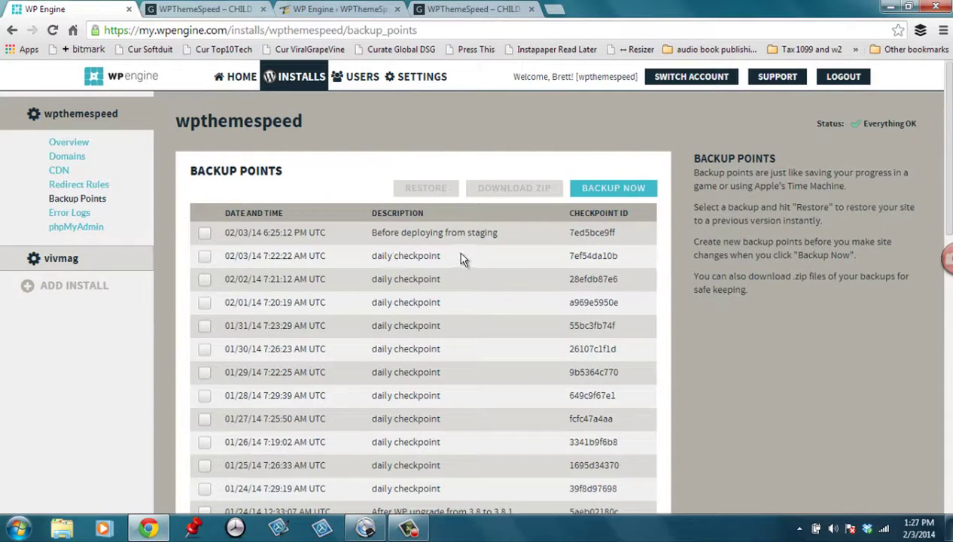
left_click_drag(444, 257, 351, 256)
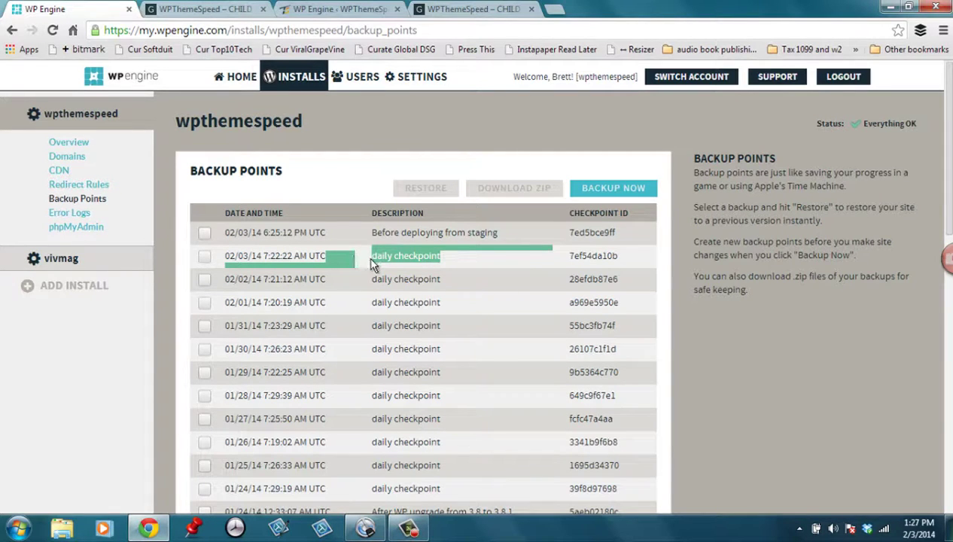
left_click(484, 238)
left_click_drag(484, 238, 369, 236)
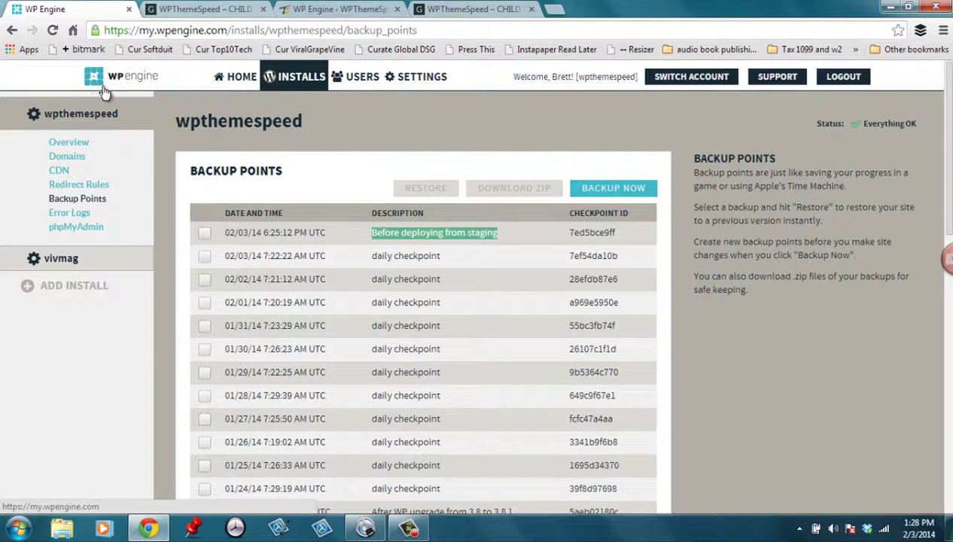
left_click(128, 9)
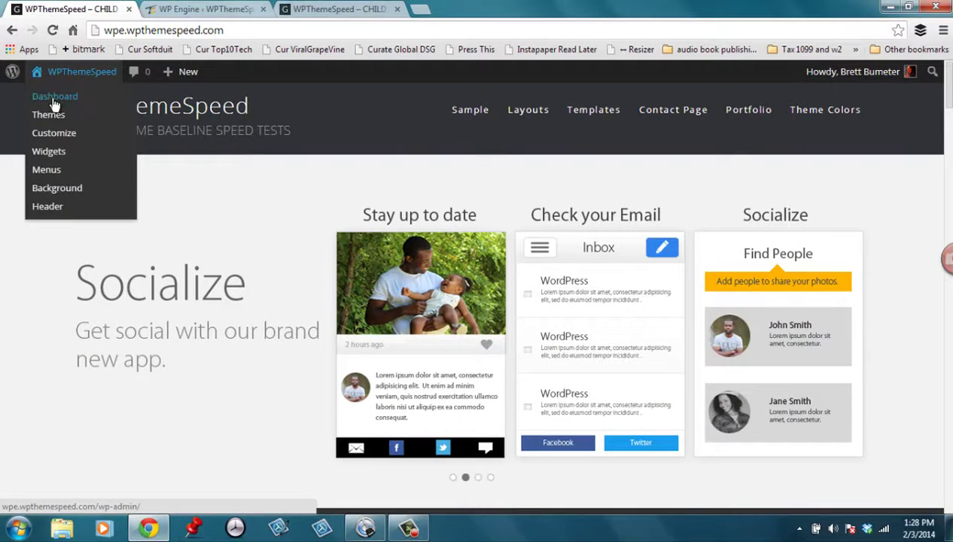
- Open the live site's WP Engine Staging tab from the Dashboard sidebar
left_click(55, 102)
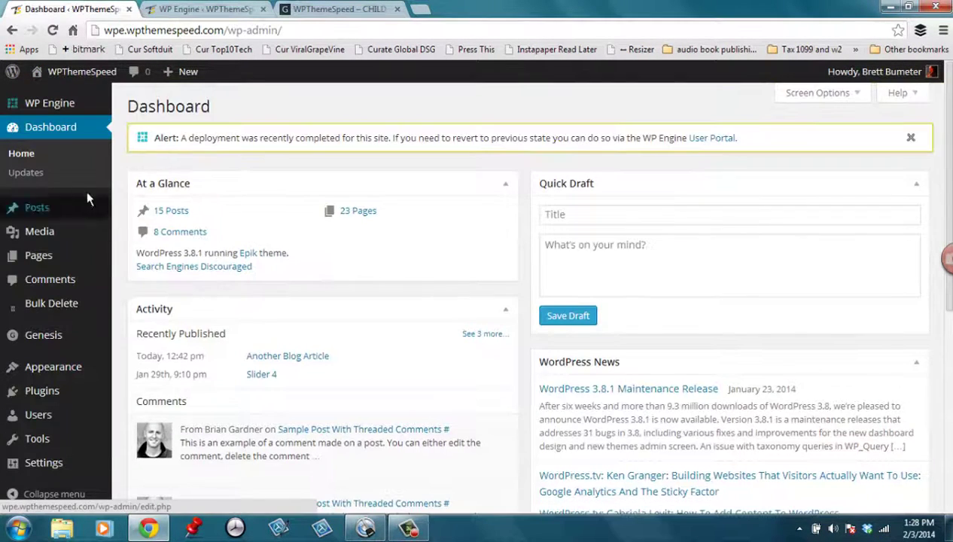
scroll(105, 240, "down", 3)
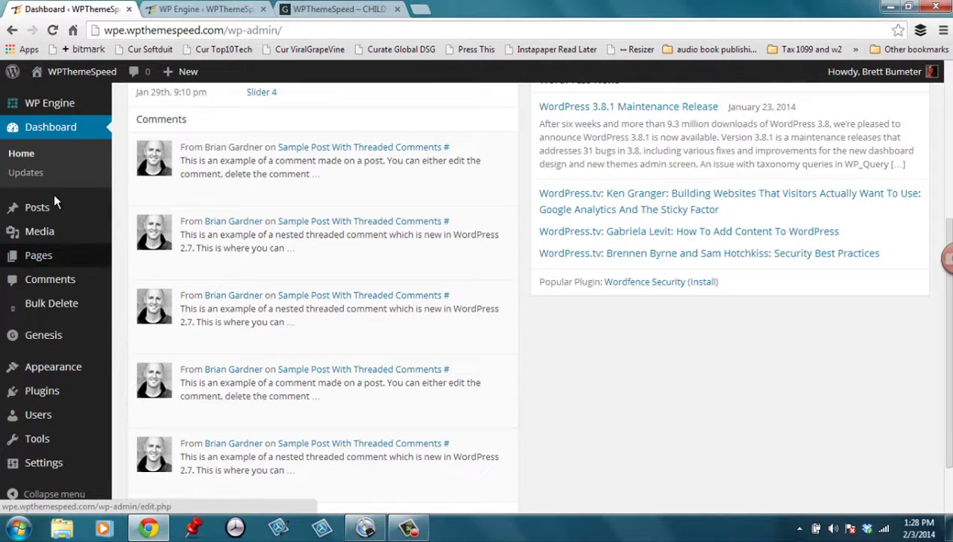
scroll(54, 191, "up", 2)
mouse_move(79, 106)
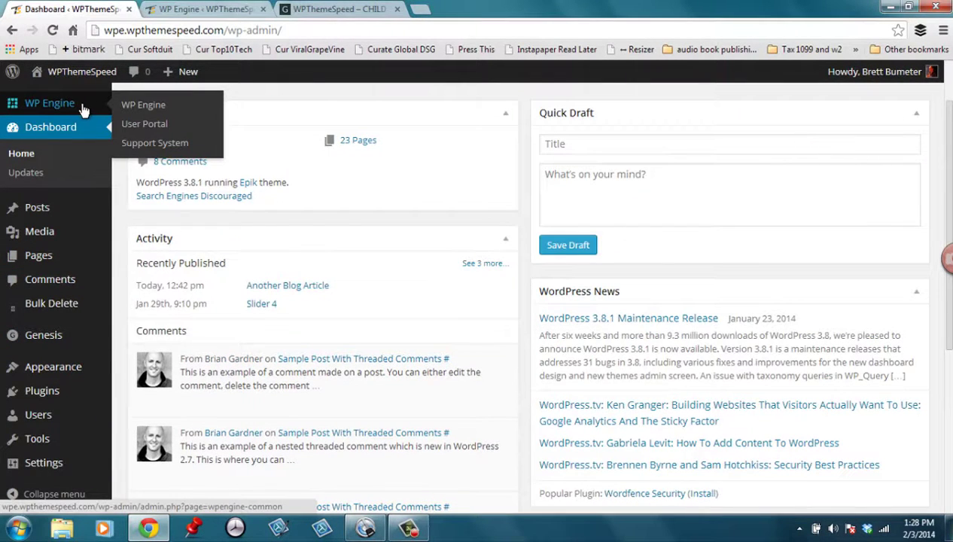
left_click(133, 113)
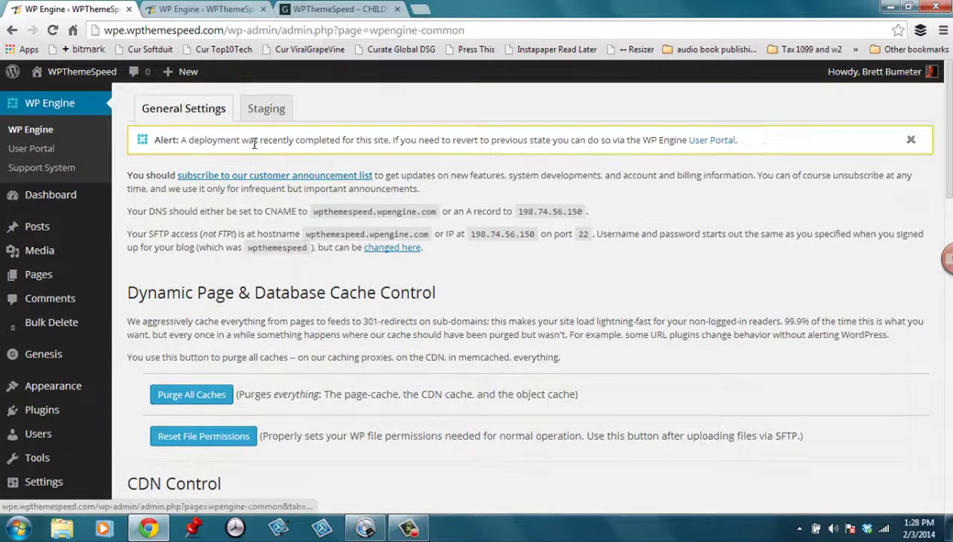
left_click(266, 110)
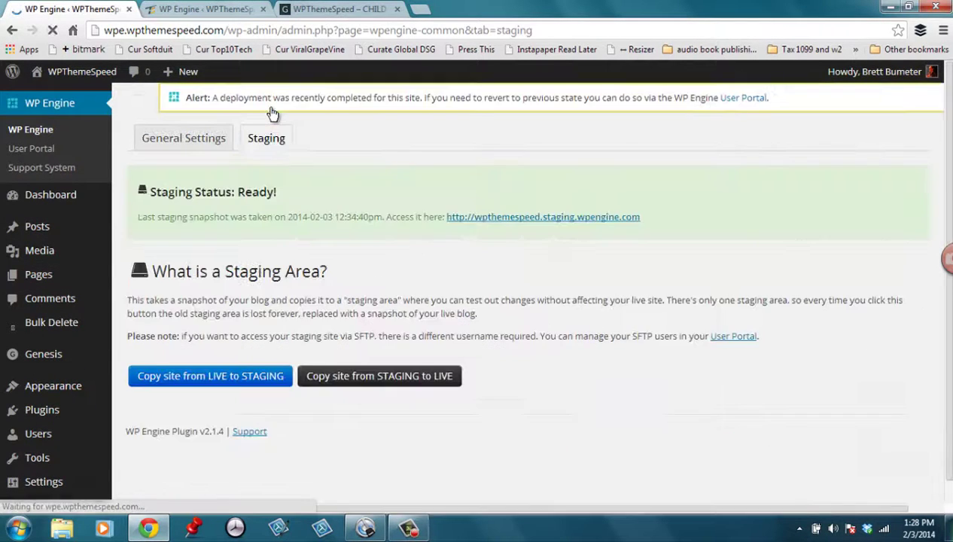
scroll(506, 337, "down", 1)
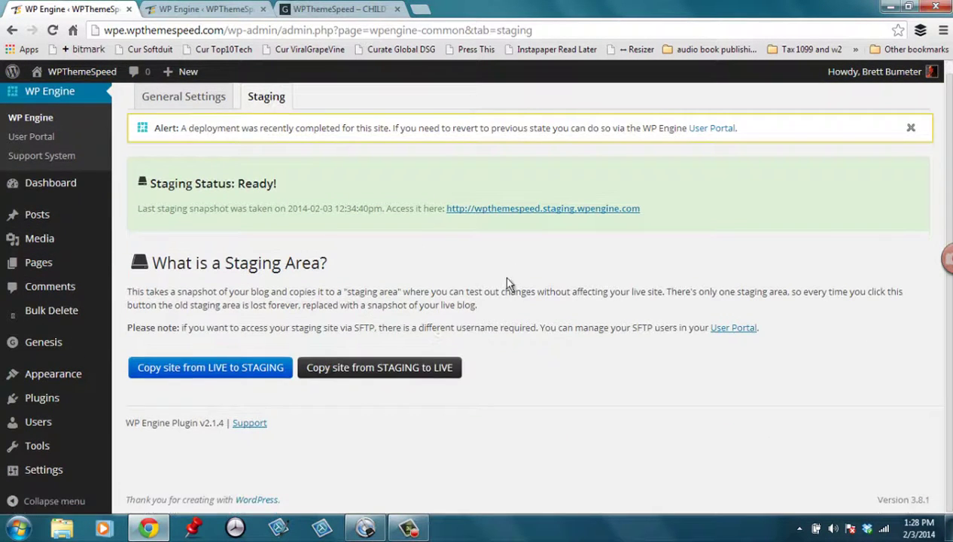
- Deploy staging to live again moving only the wp_options table, then close the completed progress
left_click(412, 373)
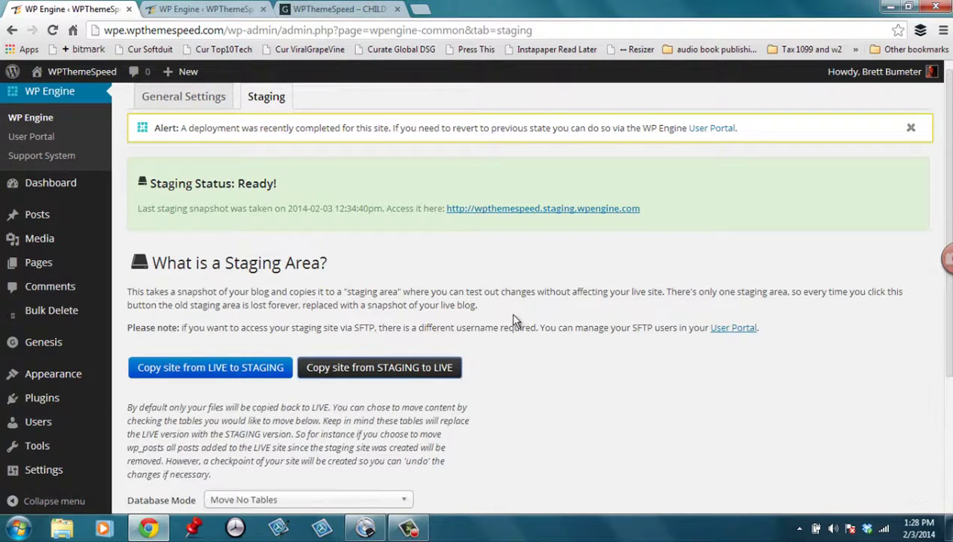
scroll(509, 311, "down", 2)
scroll(557, 327, "down", 3)
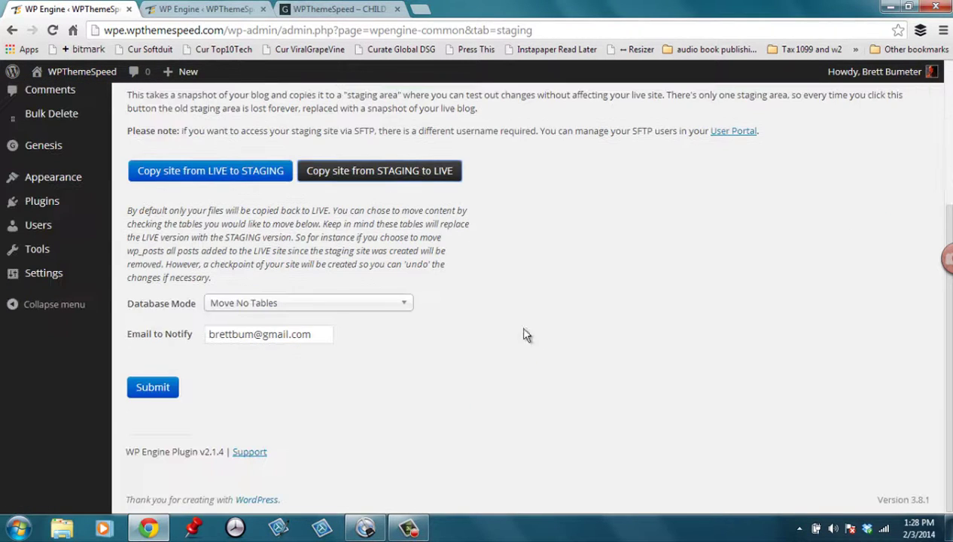
left_click(405, 309)
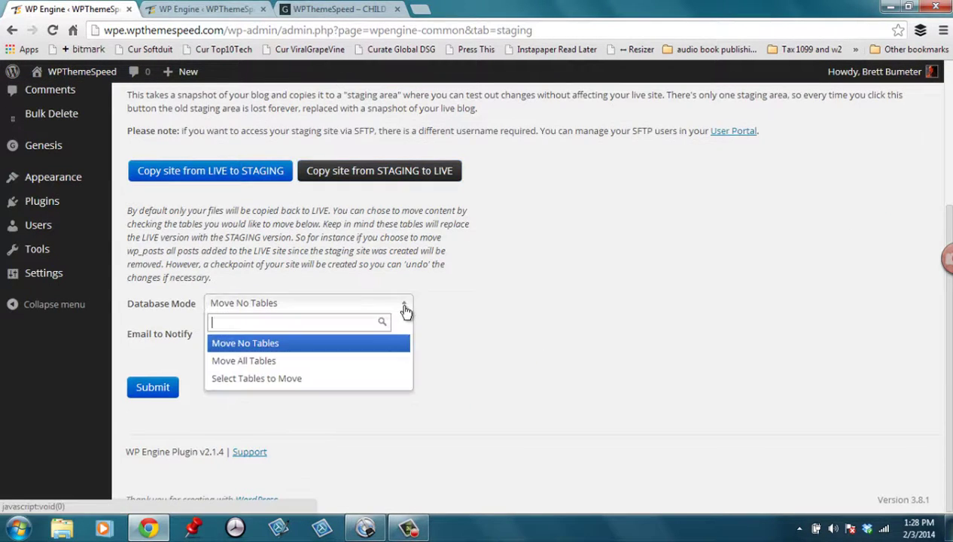
left_click(394, 380)
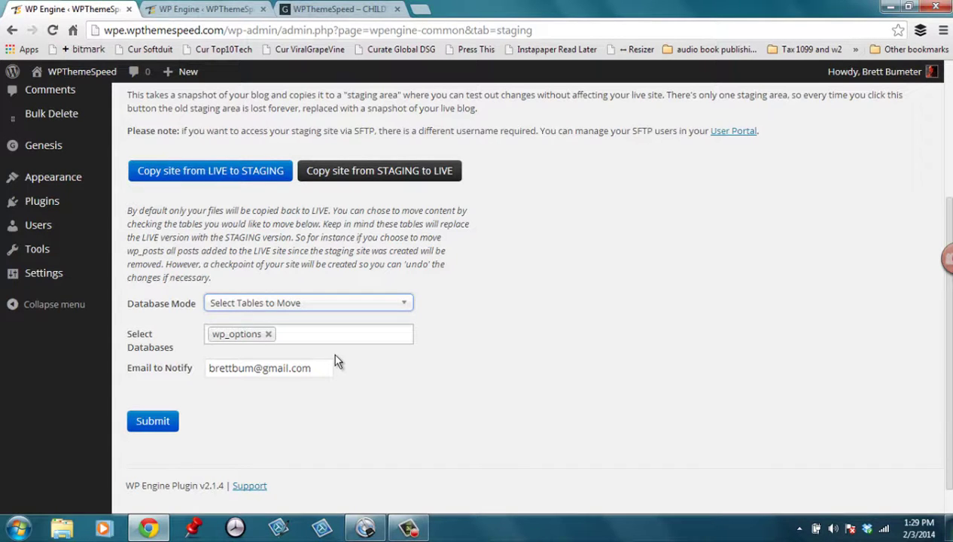
left_click(157, 423)
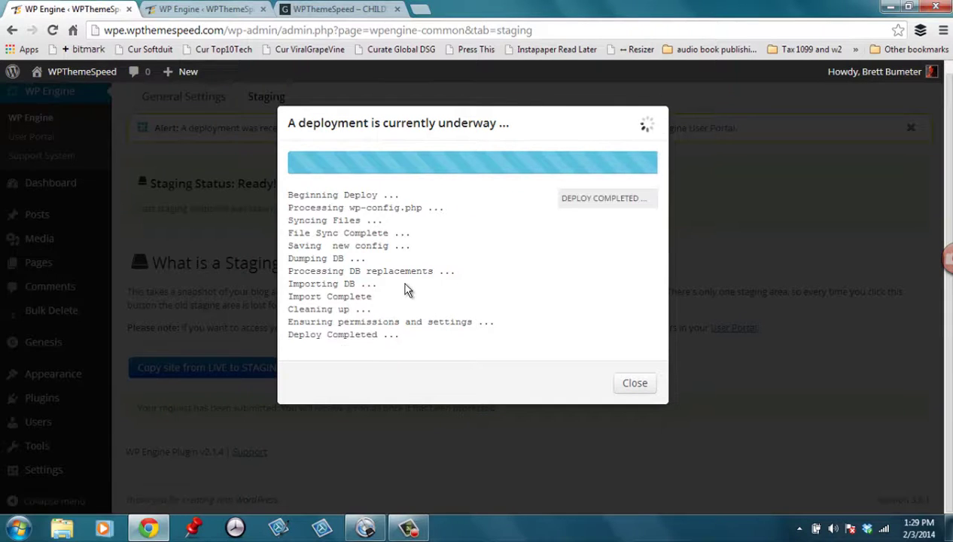
left_click(634, 382)
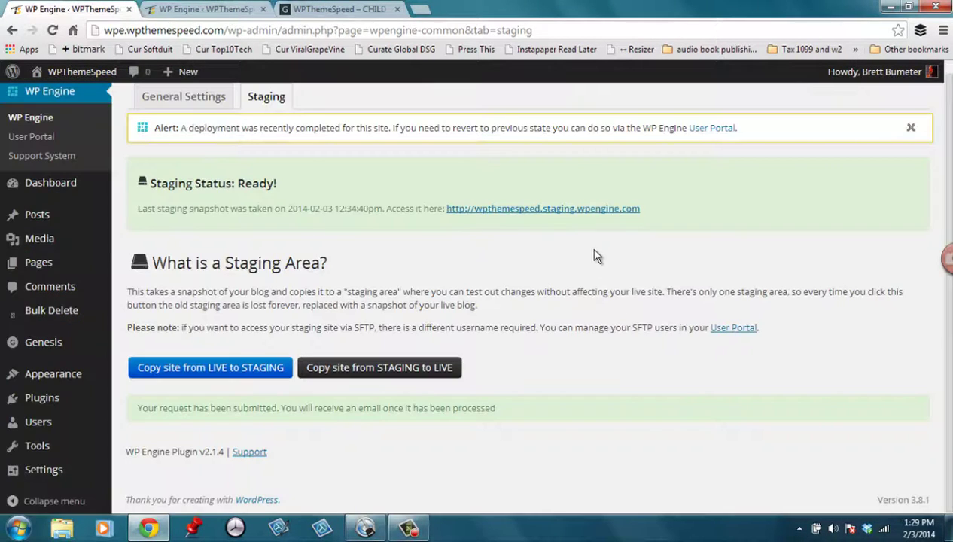
left_click(174, 11)
left_click(116, 9)
mouse_move(66, 78)
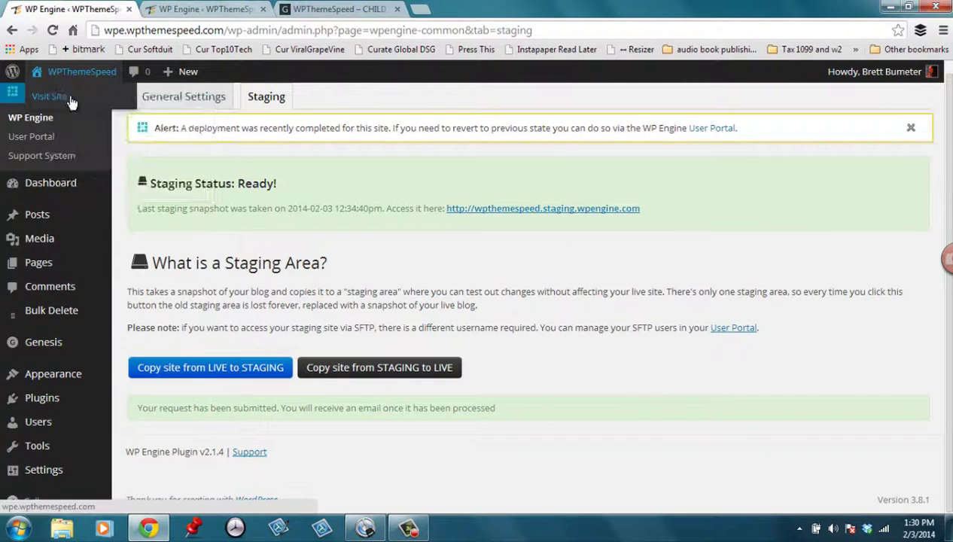
left_click(68, 99)
mouse_move(441, 129)
scroll(216, 278, "down", 5)
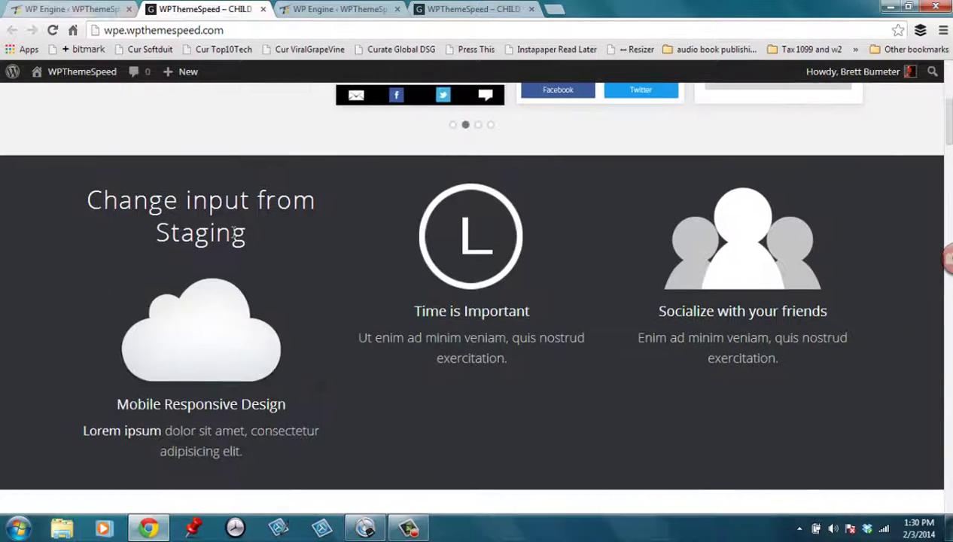
triple_click(235, 232)
scroll(755, 255, "up", 5)
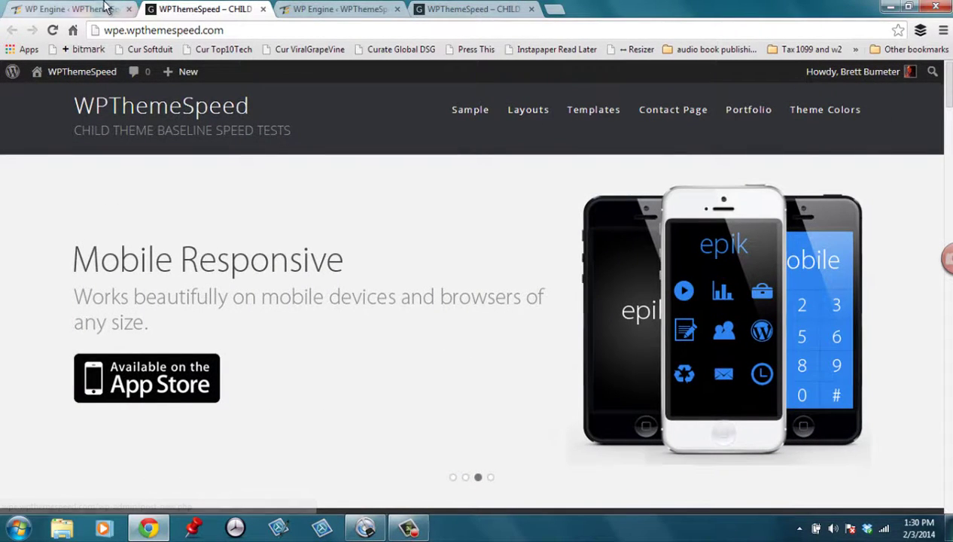
left_click(473, 8)
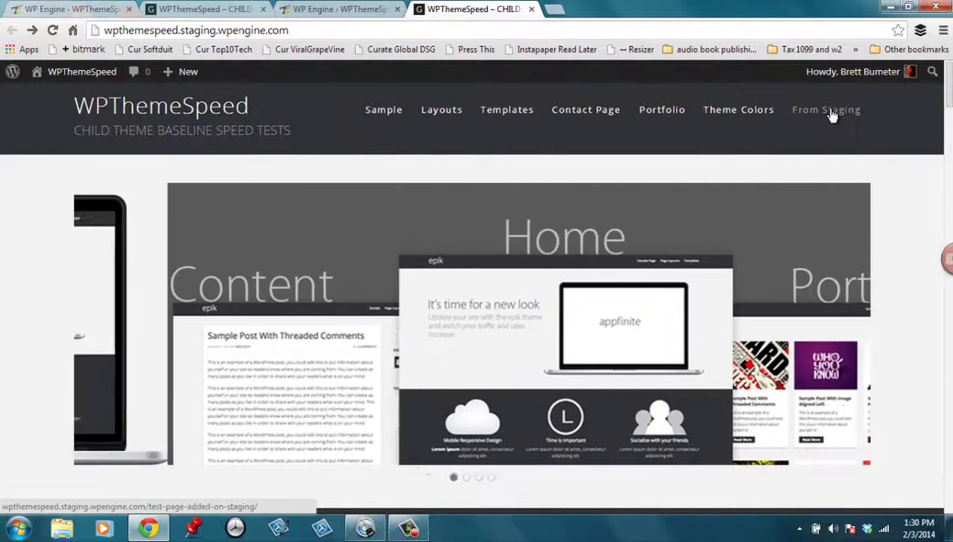
scroll(101, 280, "down", 4)
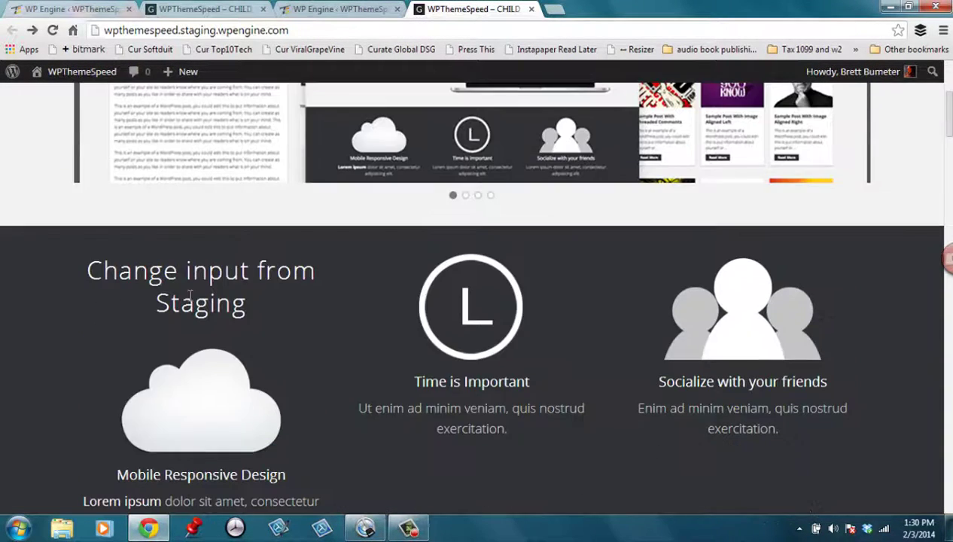
left_click_drag(263, 319, 86, 272)
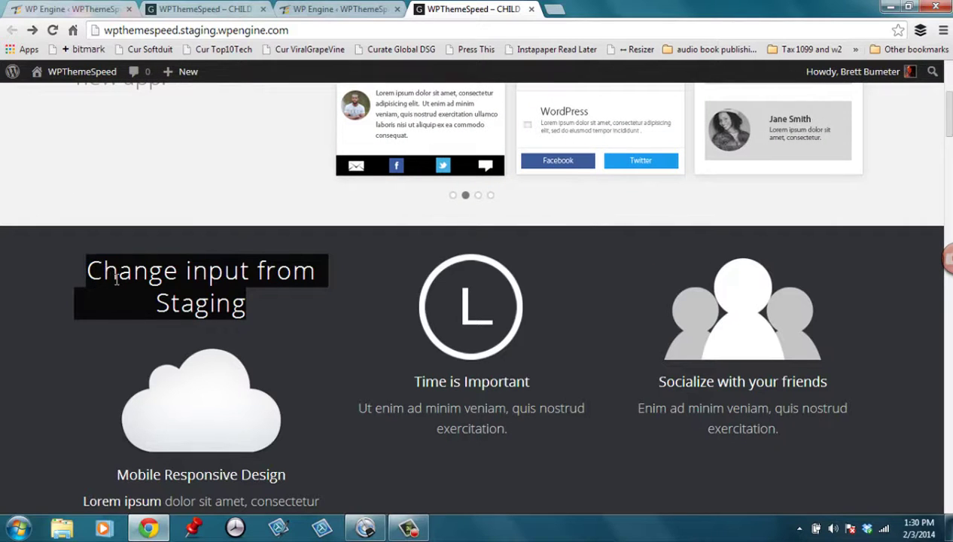
scroll(138, 279, "up", 4)
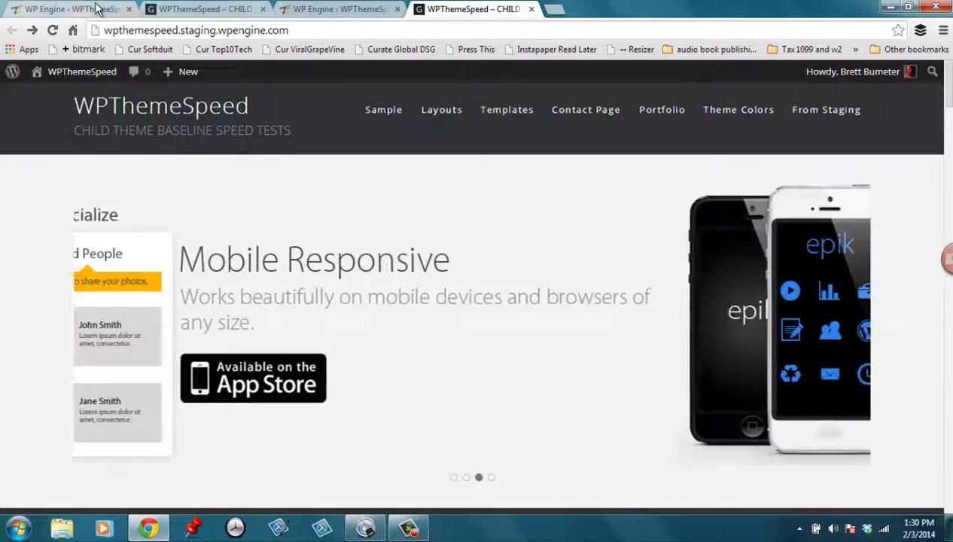
left_click(97, 8)
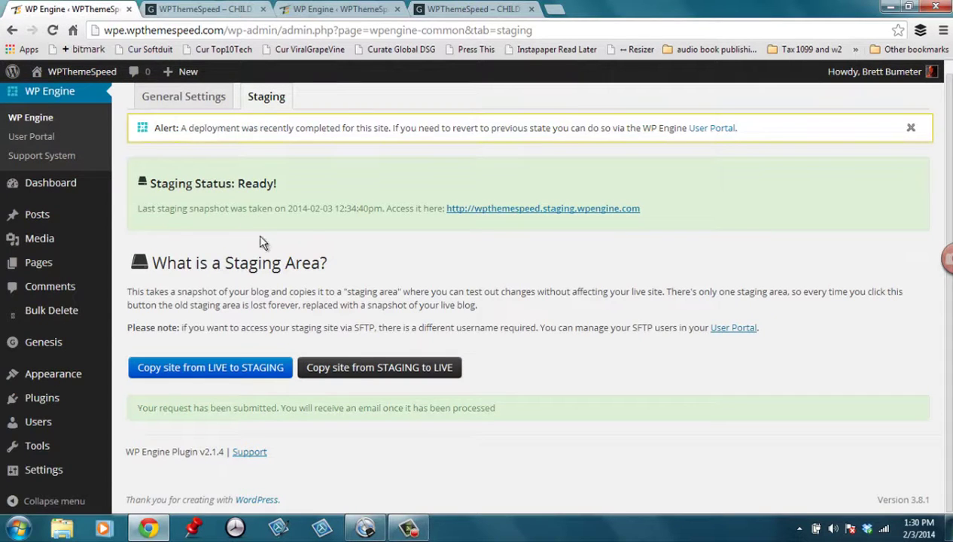
left_click(181, 8)
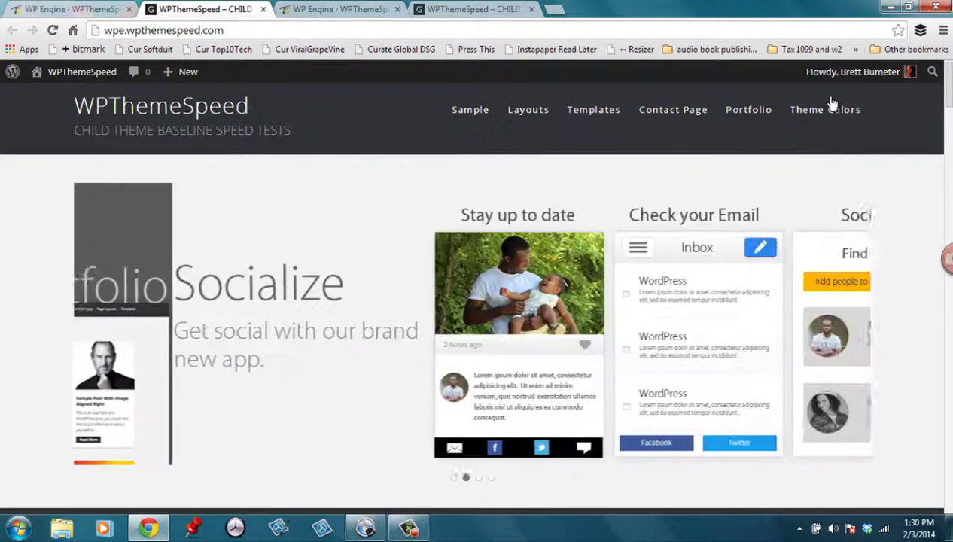
left_click(755, 112)
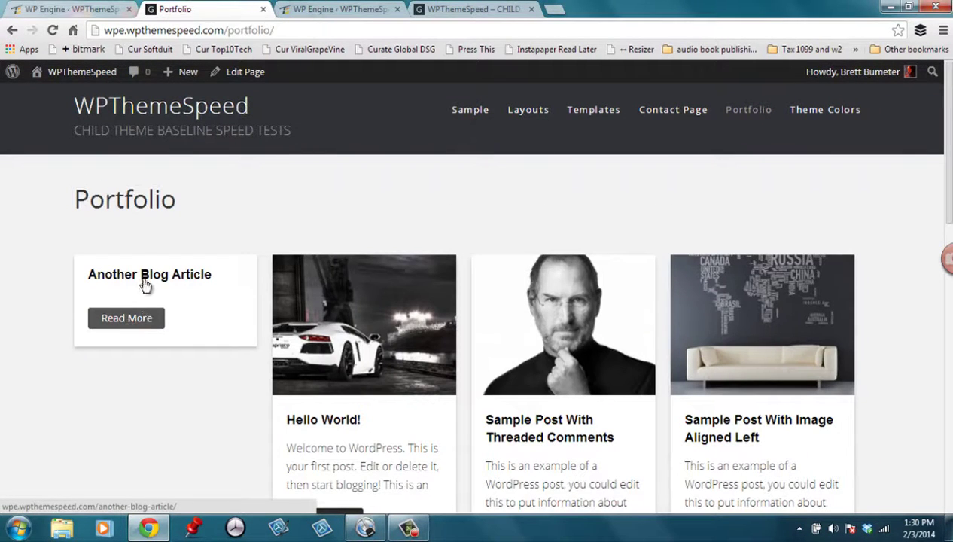
left_click(60, 9)
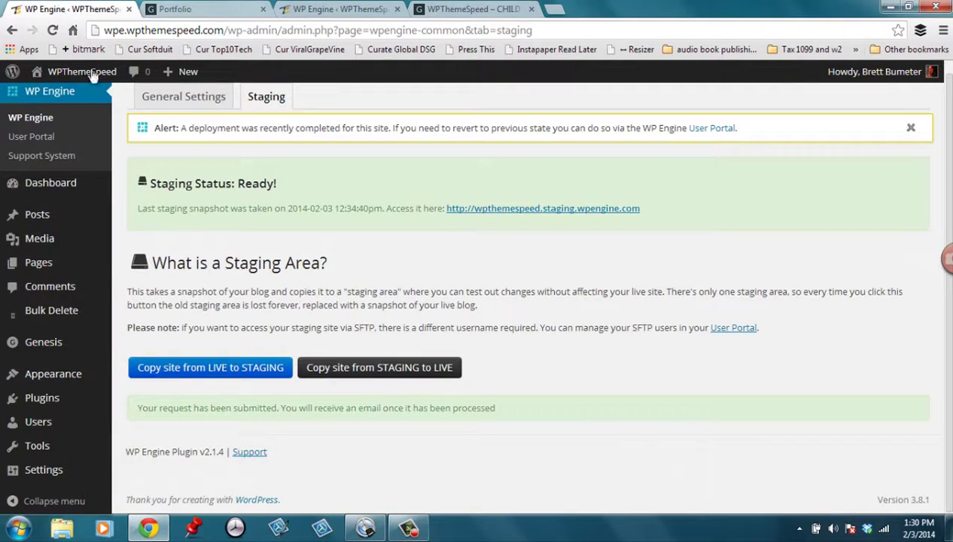
- Copy staging to live with Database Mode set to Move All Tables and check the submission confirmation
left_click(424, 367)
scroll(532, 360, "down", 3)
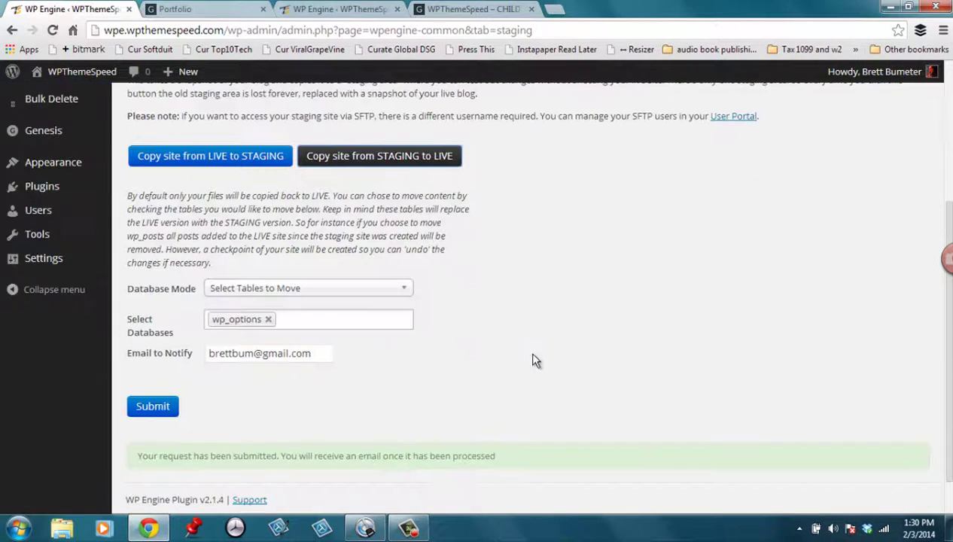
left_click(404, 296)
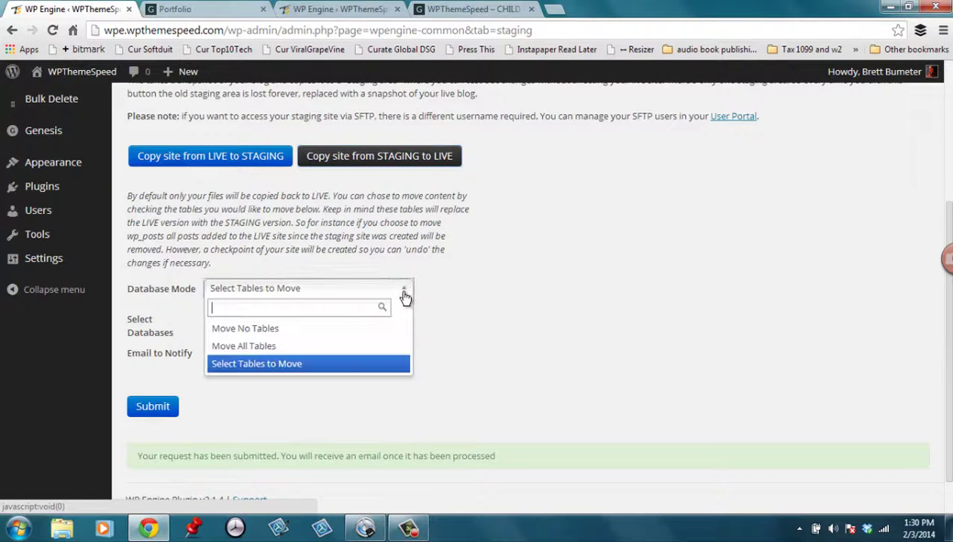
left_click(400, 347)
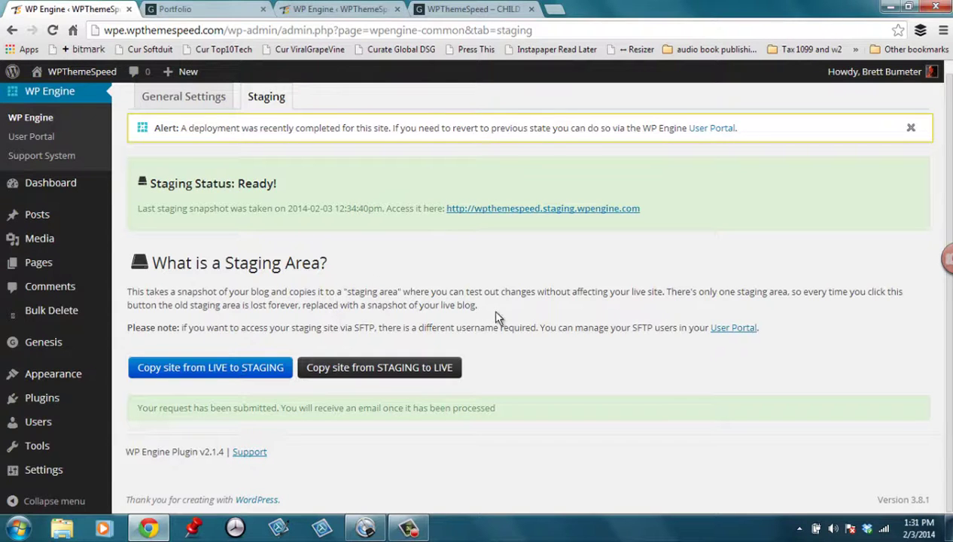
left_click_drag(148, 409, 502, 424)
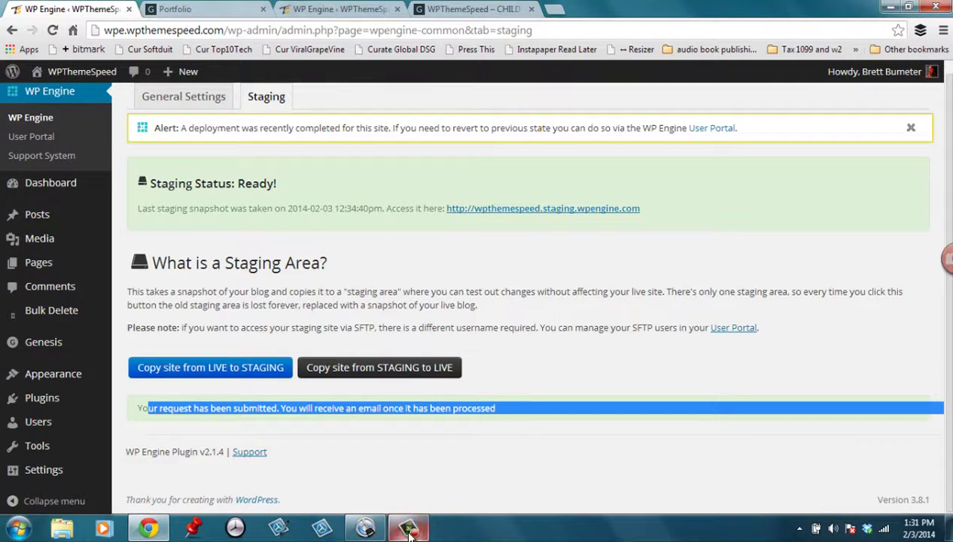
mouse_move(409, 533)
left_click(394, 411)
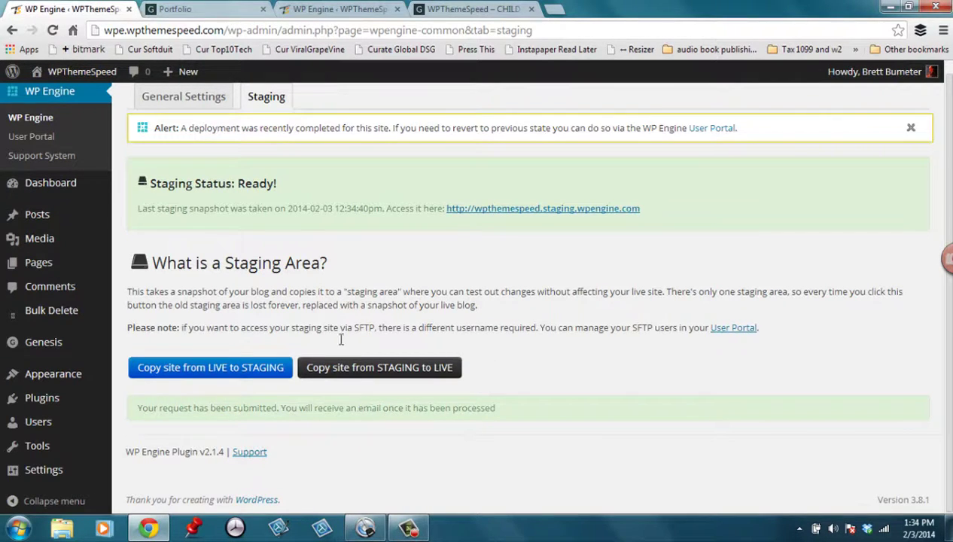
- Reload the live Portfolio page and check it for the deployed updates
left_click(235, 7)
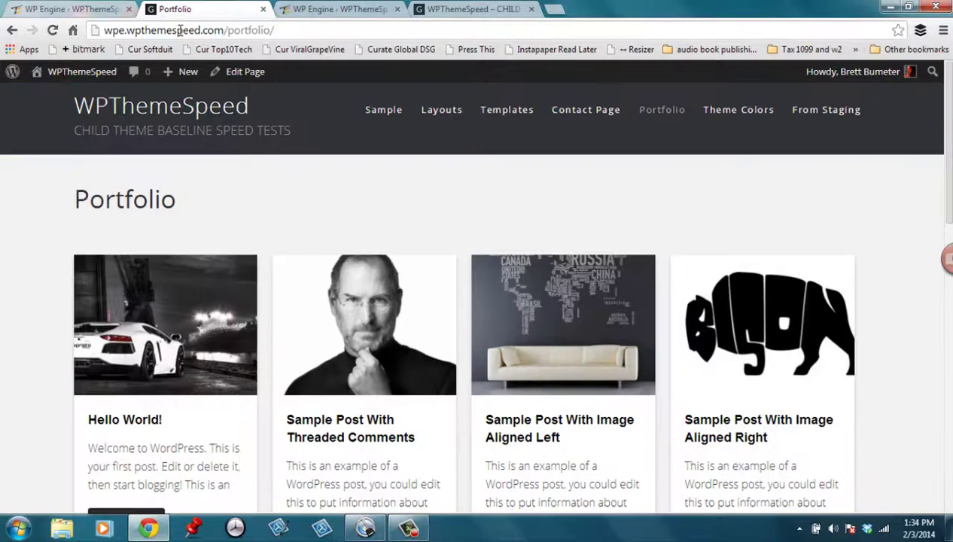
left_click(46, 28)
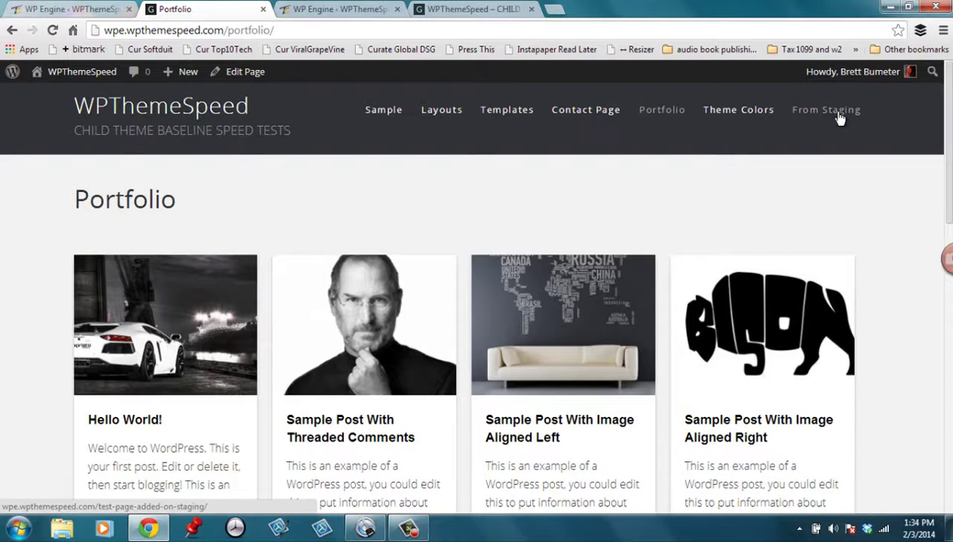
scroll(180, 301, "down", 1)
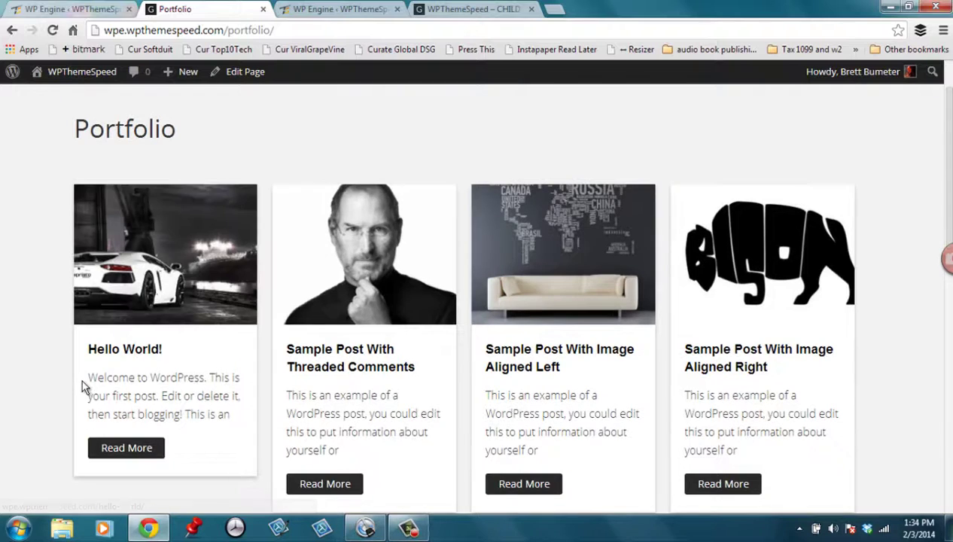
scroll(83, 385, "down", 6)
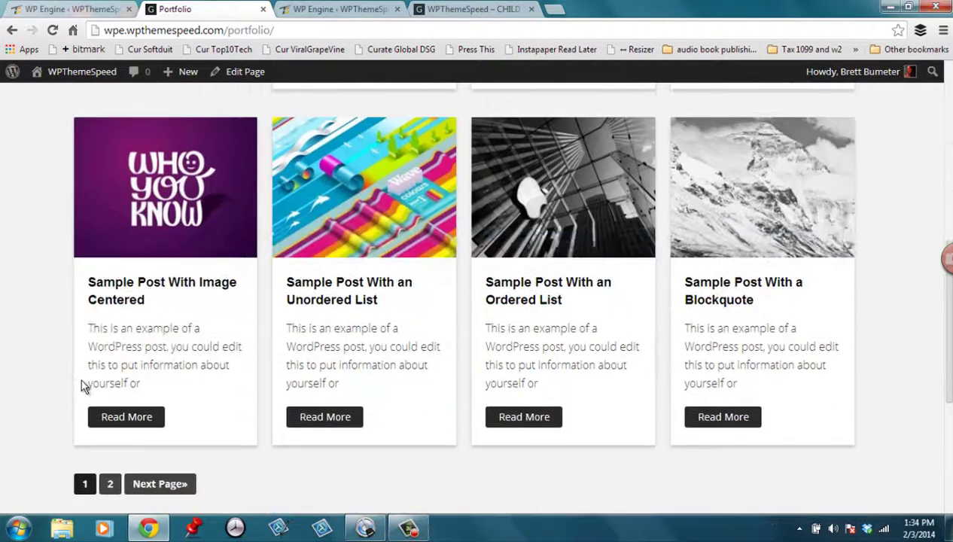
scroll(81, 384, "up", 7)
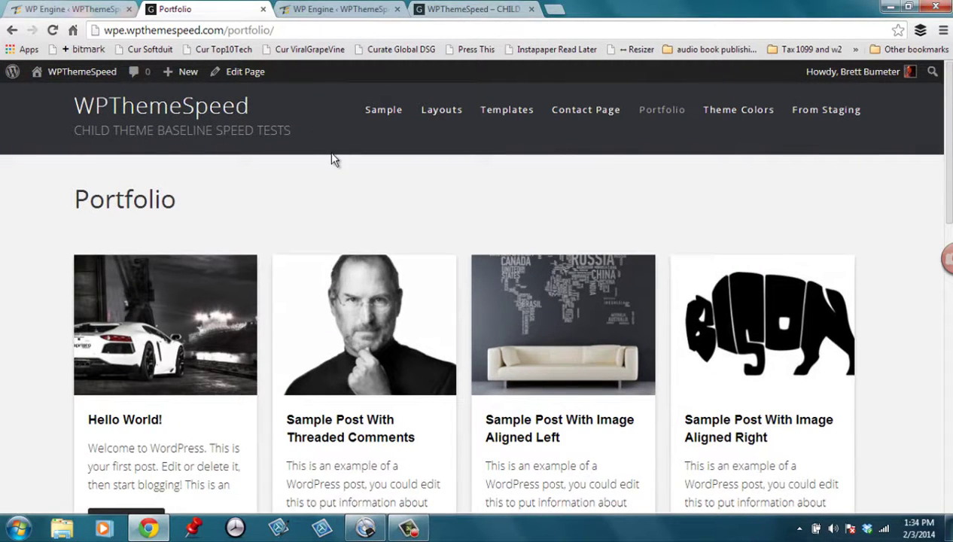
- Open the From Staging page on live, then check the live homepage
left_click(829, 113)
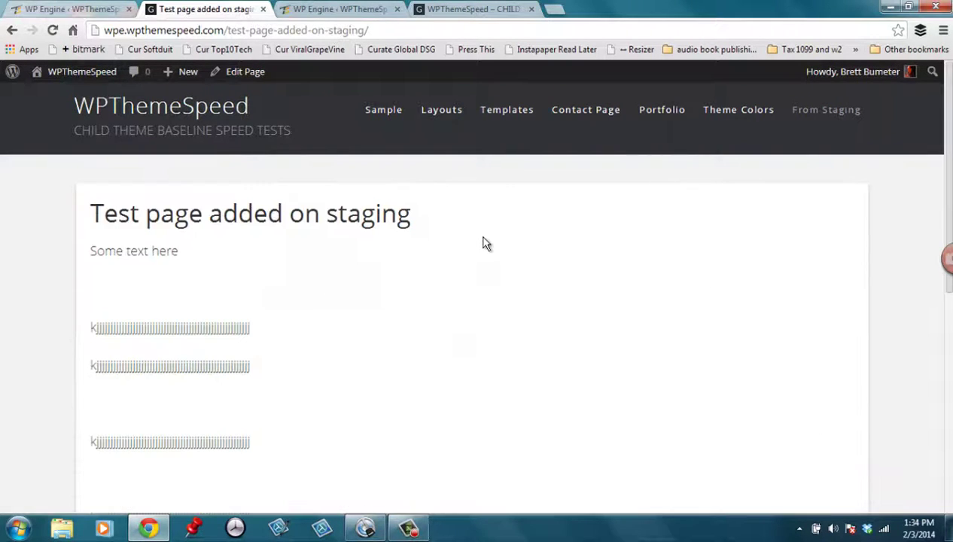
left_click(185, 119)
scroll(418, 194, "down", 4)
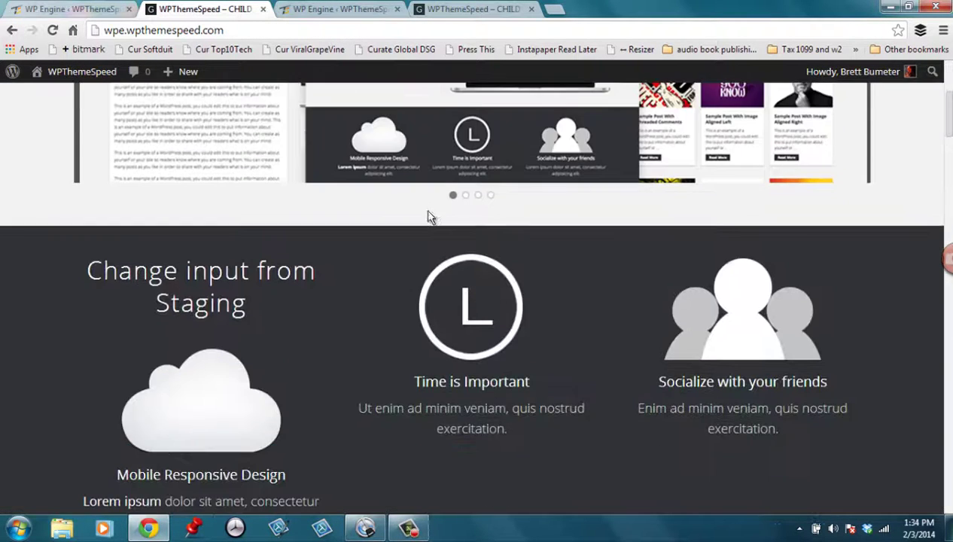
scroll(381, 263, "down", 1)
scroll(353, 273, "up", 5)
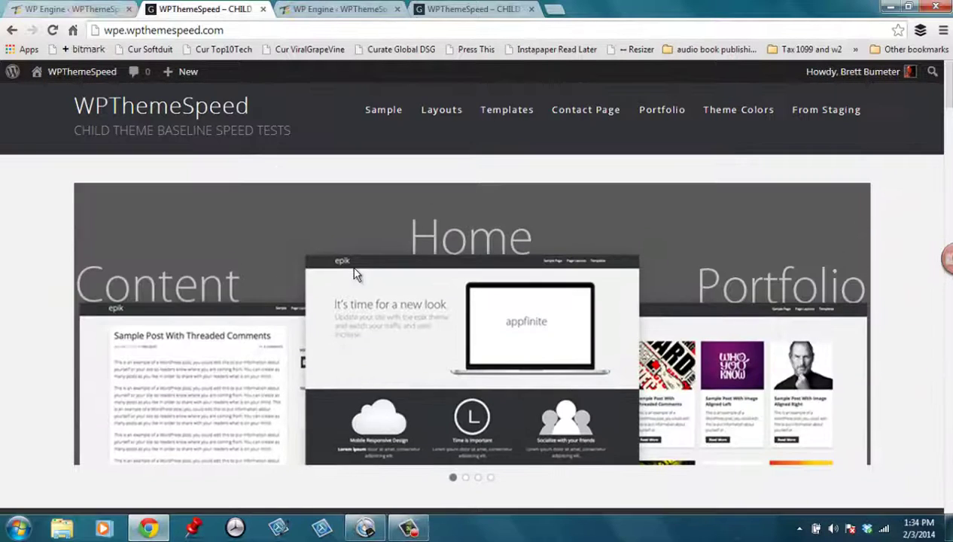